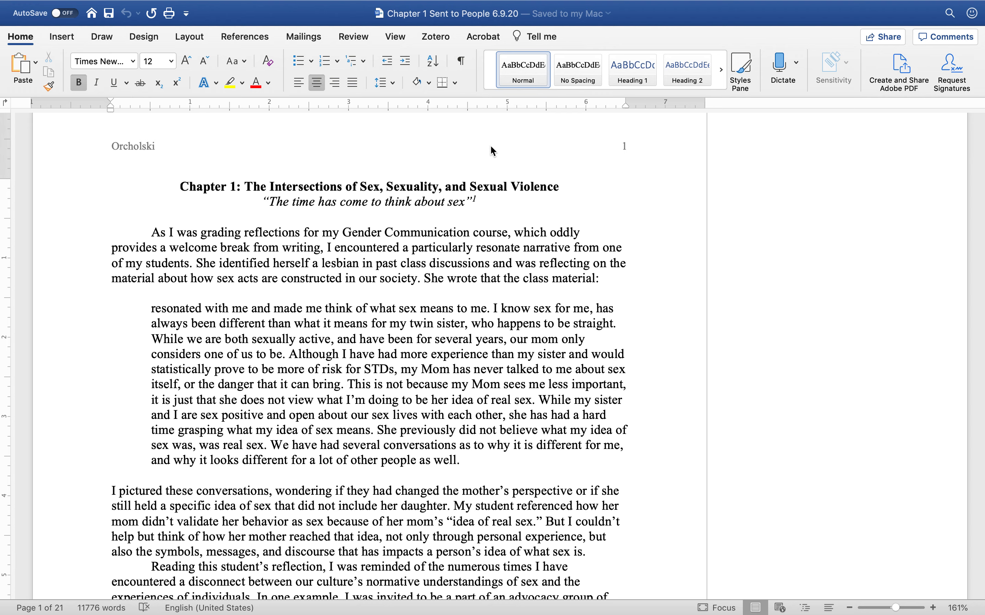
Switch the ribbon to the Review tab for 'Chapter 1 Sent to People 6.9.20'.
{"action": "left_click", "coordinate": [358, 37]}
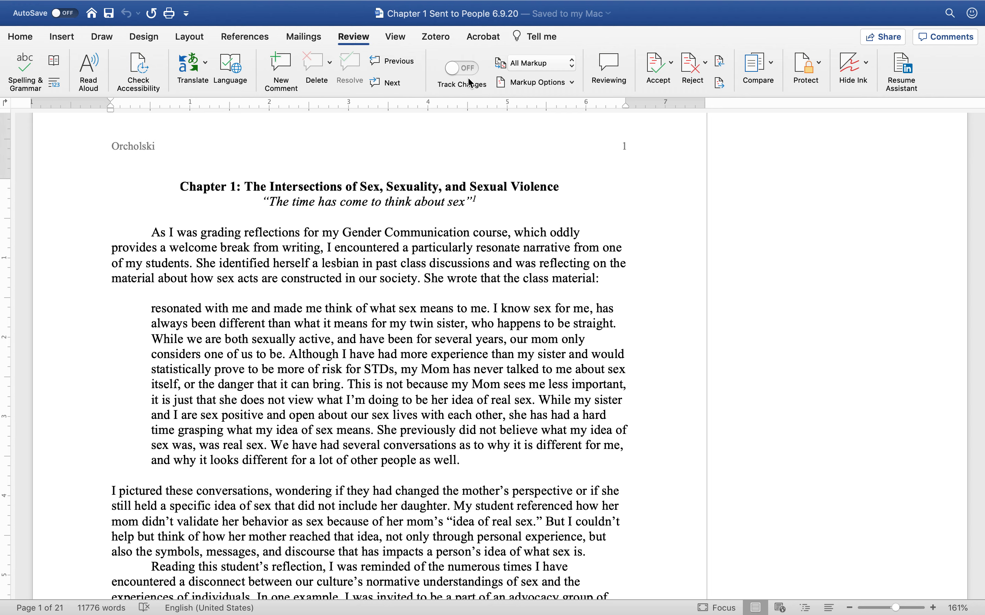
Turn on Track Changes and delete 's I was' so the opening line reads 'A grading'.
{"action": "left_click", "coordinate": [453, 69]}
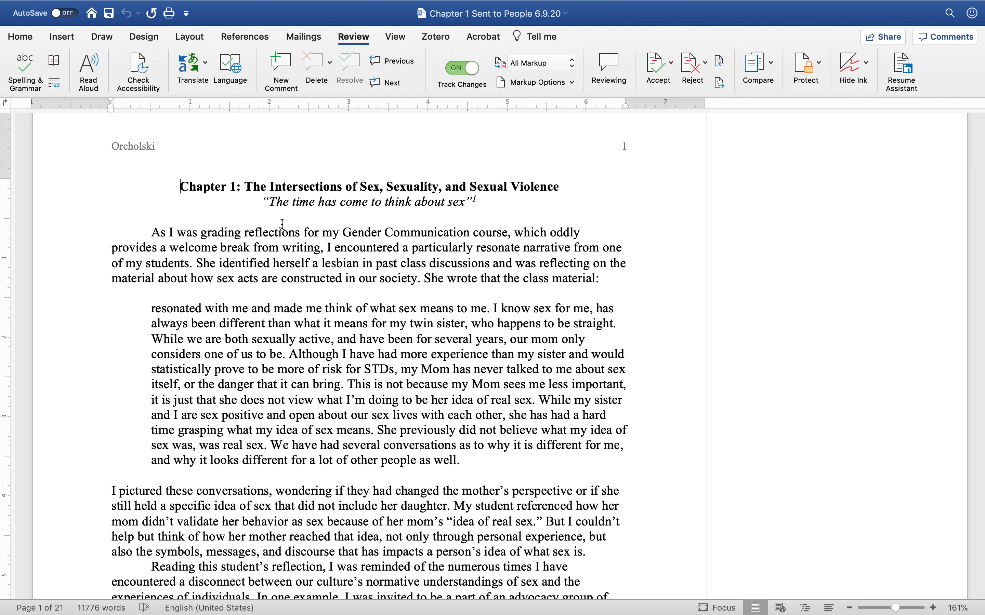
{"action": "left_click", "coordinate": [197, 233]}
{"action": "key", "text": "BackSpace"}
{"action": "key", "text": "BackSpace"}
{"action": "key", "text": "BackSpace"}
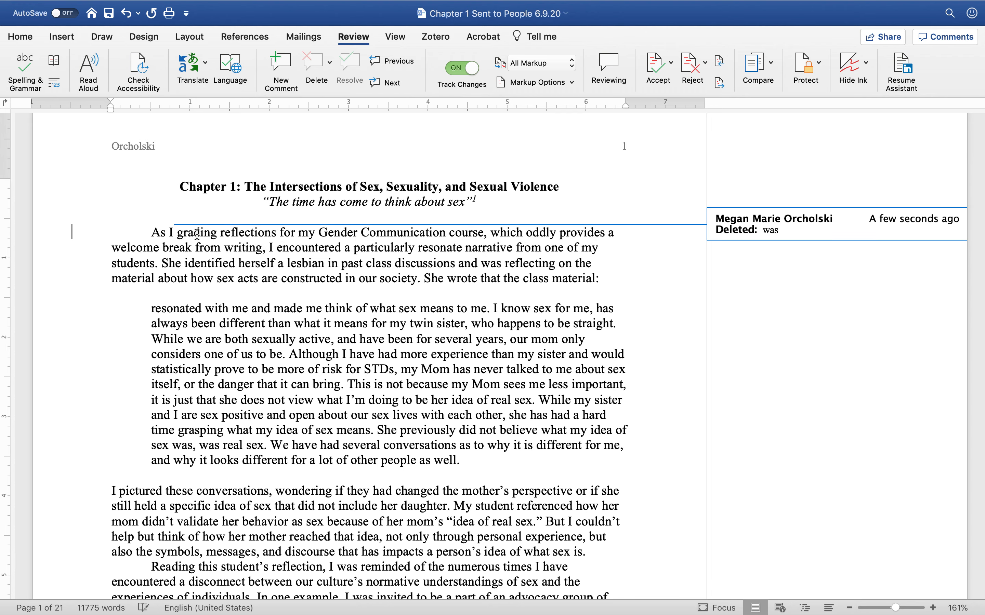
{"action": "key", "text": "BackSpace"}
{"action": "key", "text": "BackSpace"}
{"action": "key", "text": "BackSpace"}
{"action": "key", "text": "BackSpace"}
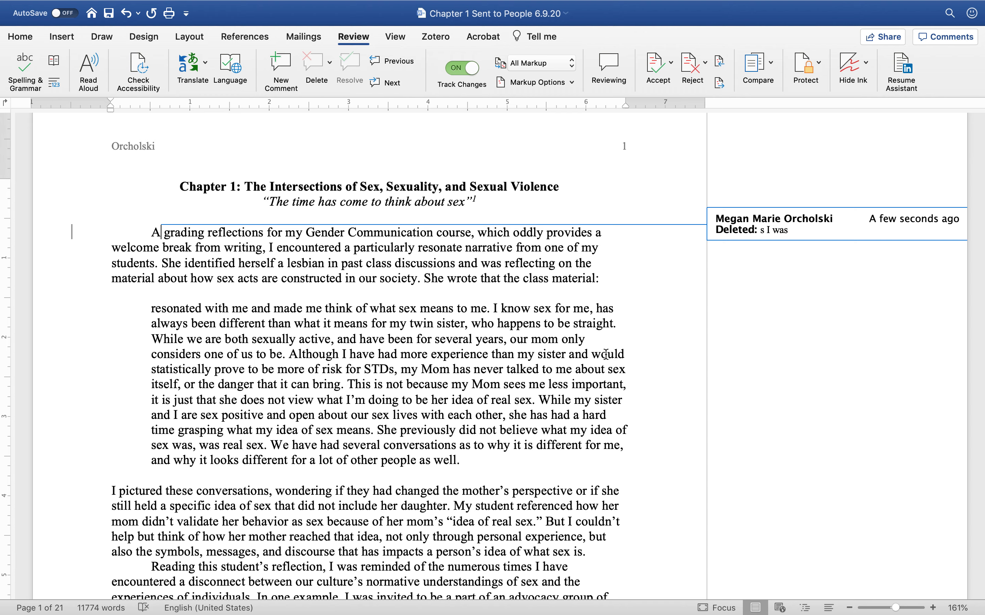
{"action": "right_click", "coordinate": [884, 224]}
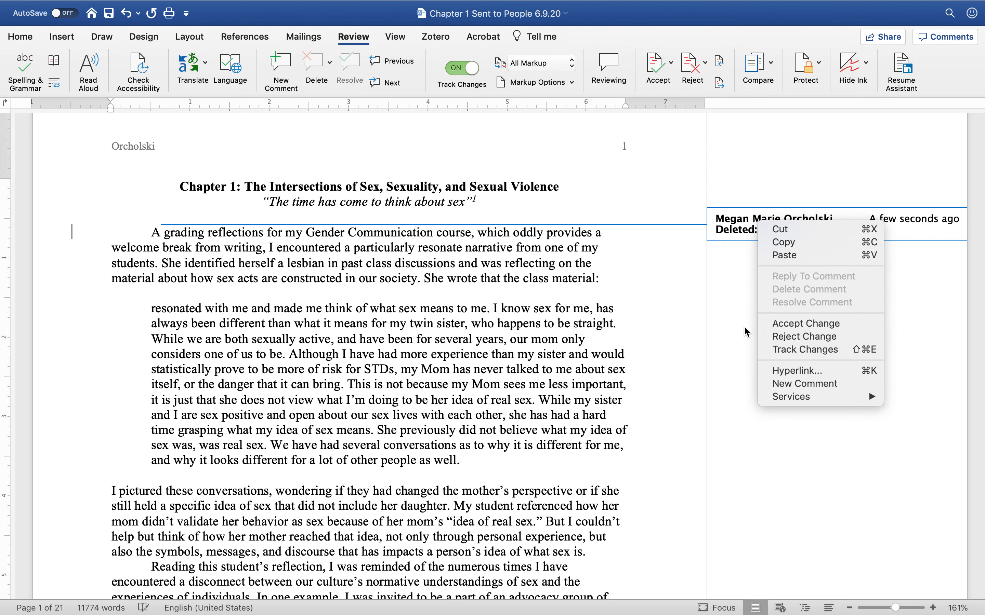
{"action": "left_click", "coordinate": [737, 310]}
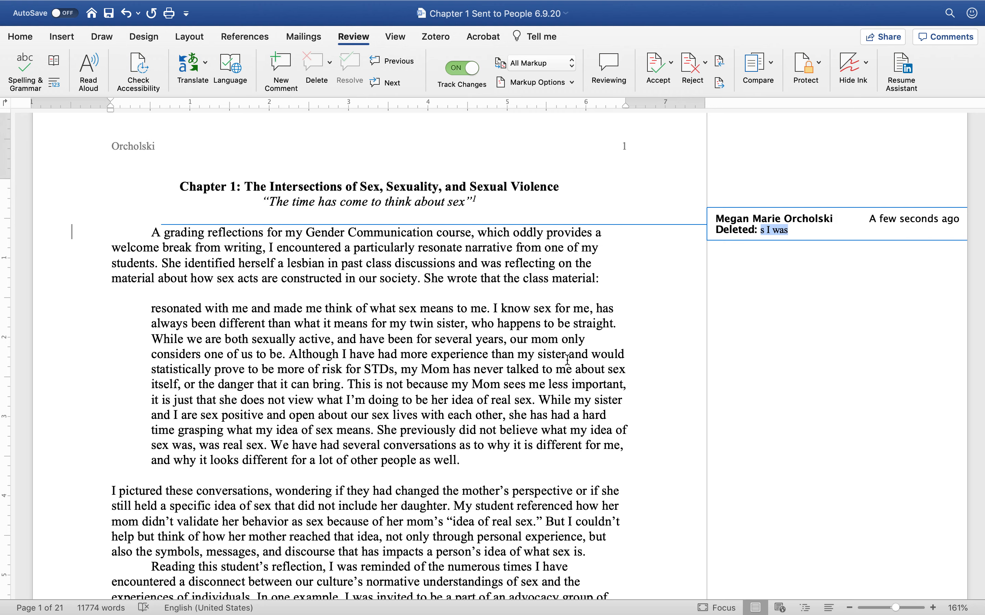
{"action": "scroll", "coordinate": [474, 374], "scroll_direction": "down", "scroll_amount": 5}
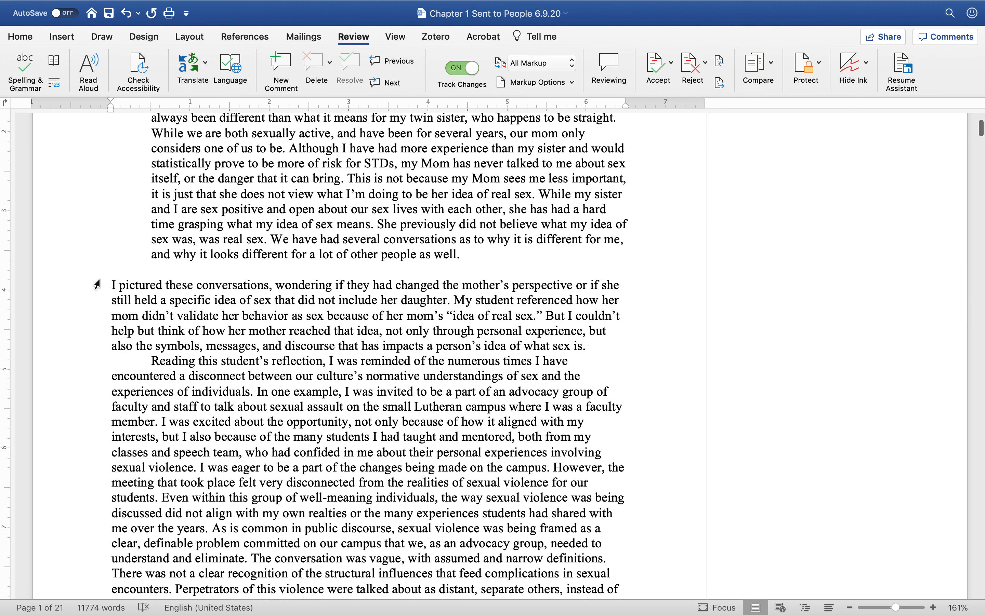
Move the 'I pictured these conversations' paragraph into a new paragraph after 'our faculty.'.
{"action": "double_click", "coordinate": [107, 279]}
{"action": "key", "text": "super+c"}
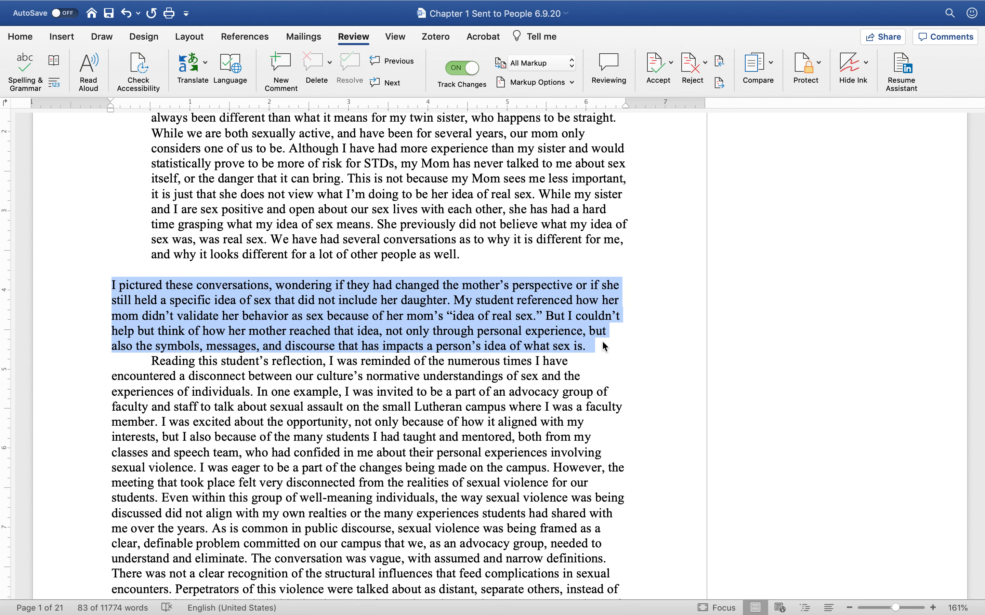
{"action": "key", "text": "Delete"}
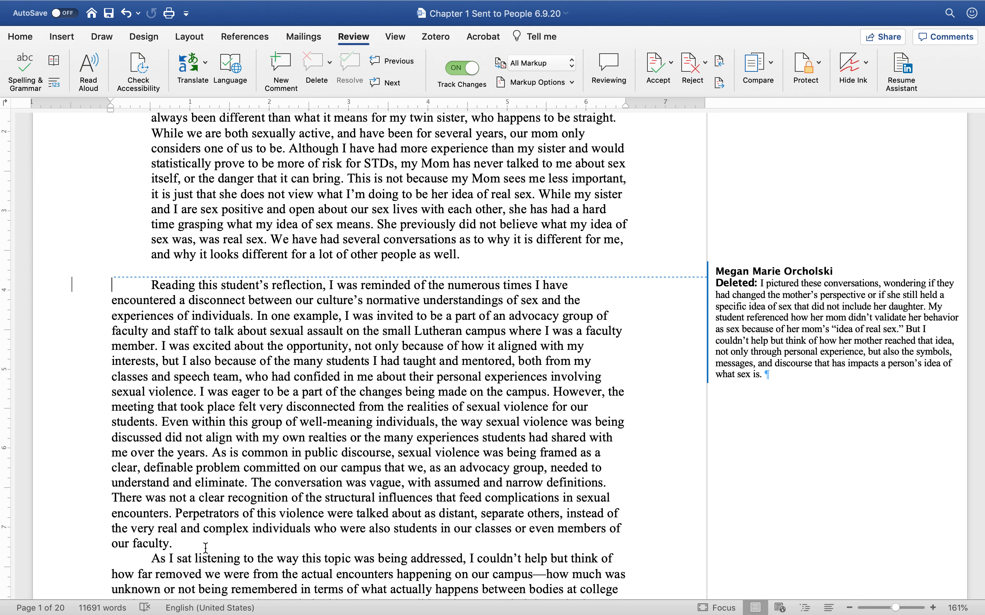
{"action": "key", "text": "Return"}
{"action": "key", "text": "super+v"}
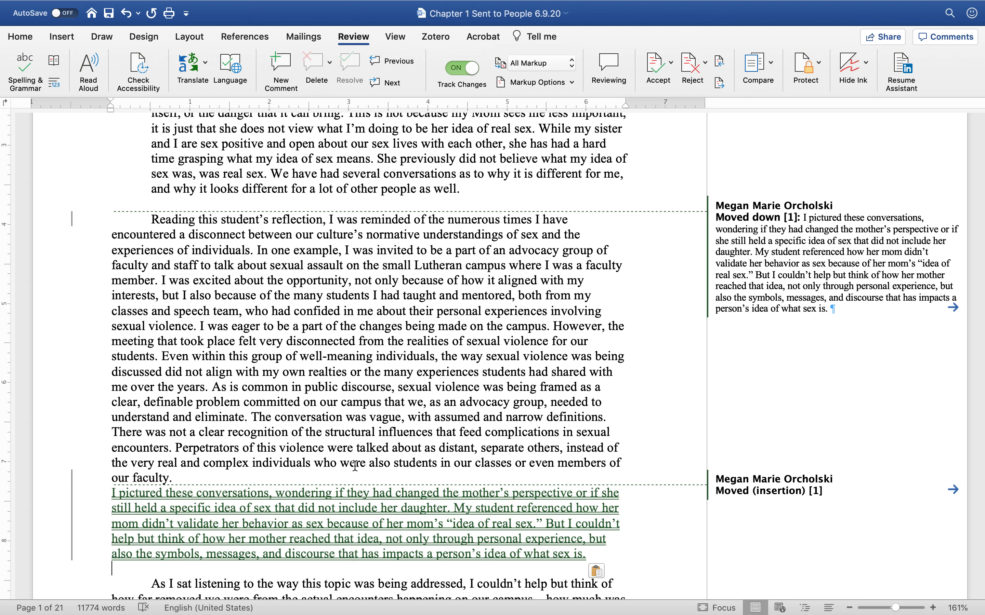
{"action": "scroll", "coordinate": [351, 304], "scroll_direction": "up", "scroll_amount": 5}
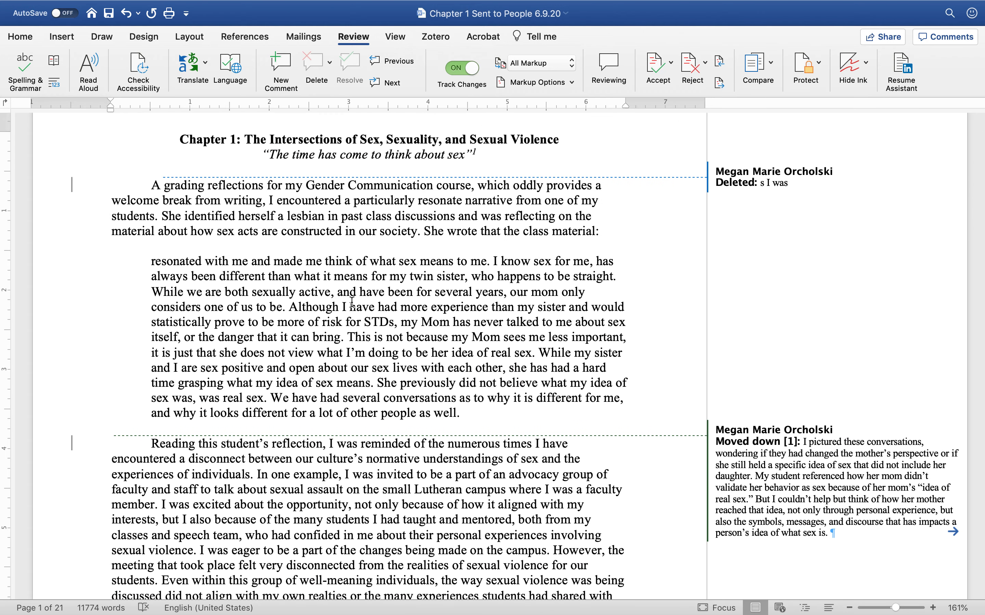
{"action": "left_click_drag", "start_coordinate": [462, 415], "coordinate": [419, 421]}
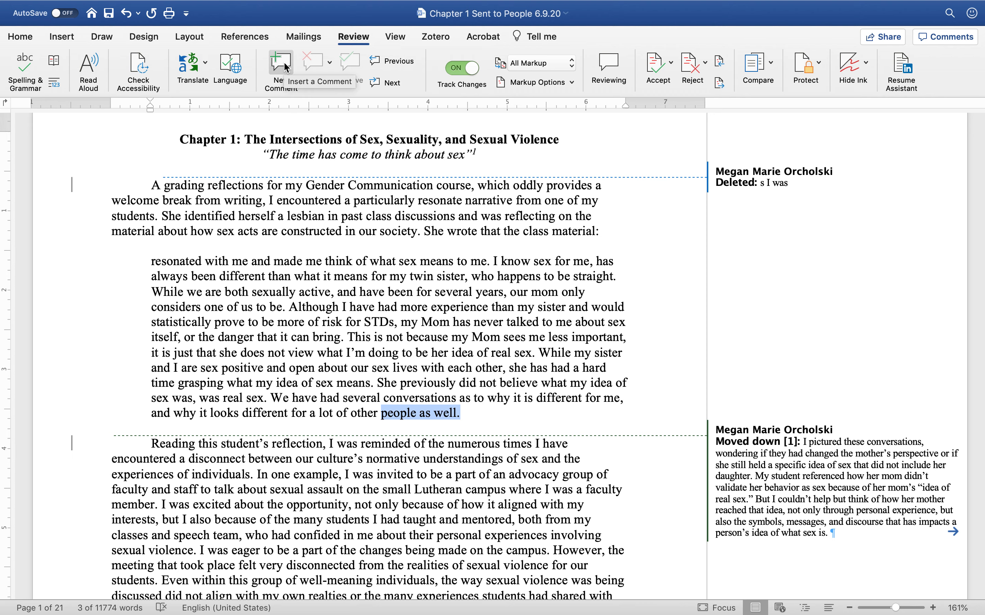
Add the comment 'I love this part!' on the selected 'people as well.'.
{"action": "left_click", "coordinate": [23, 39]}
{"action": "left_click", "coordinate": [55, 39]}
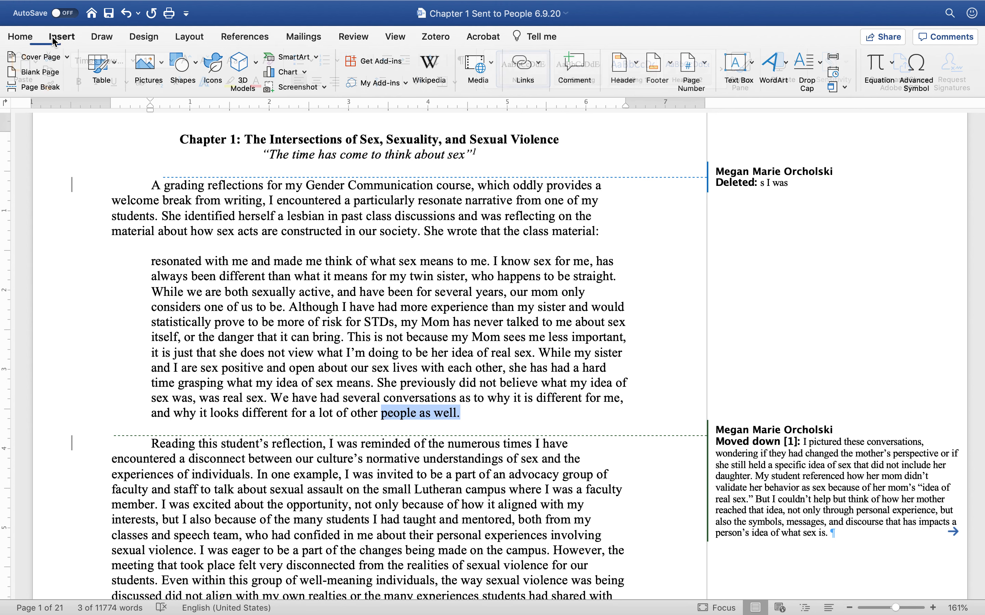
{"action": "left_click", "coordinate": [359, 41]}
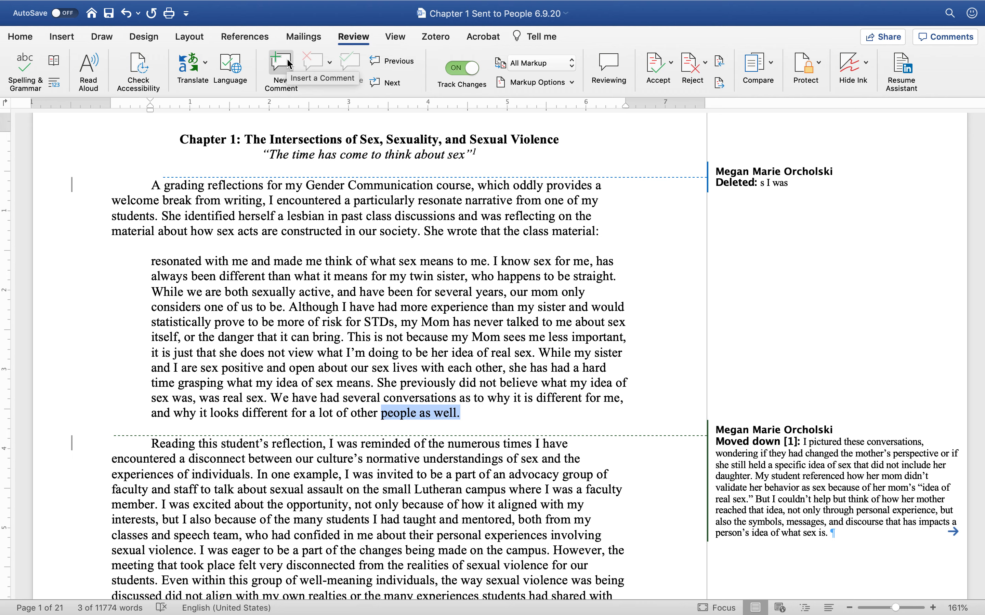
{"action": "left_click", "coordinate": [287, 64]}
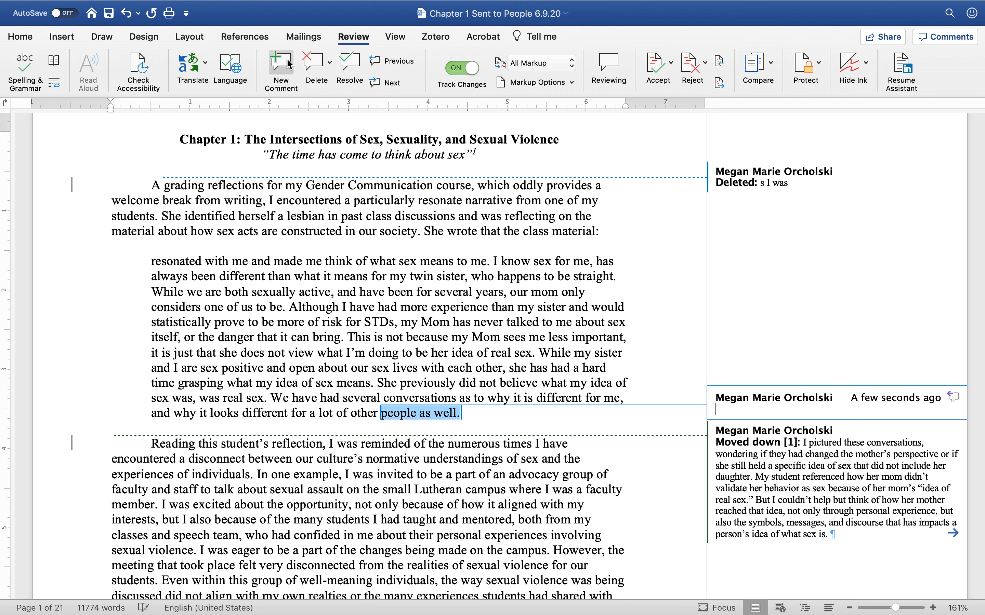
{"action": "type", "text": "I love this part!"}
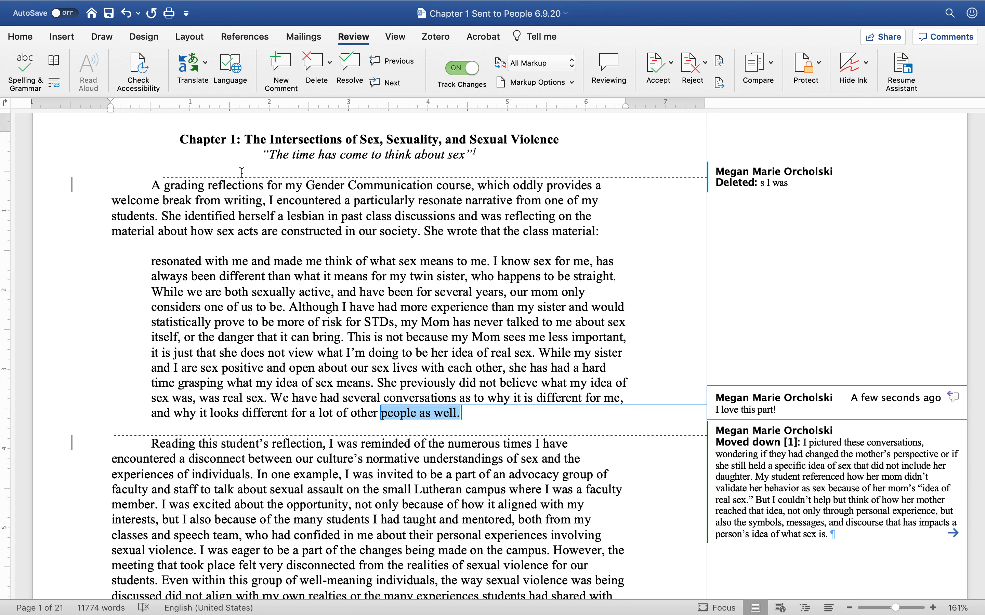
{"action": "scroll", "coordinate": [449, 322], "scroll_direction": "down", "scroll_amount": 20}
Comment 'I didn't understand this part' on 'sexual violence.' using Insert > Comment.
{"action": "scroll", "coordinate": [450, 321], "scroll_direction": "down", "scroll_amount": 6}
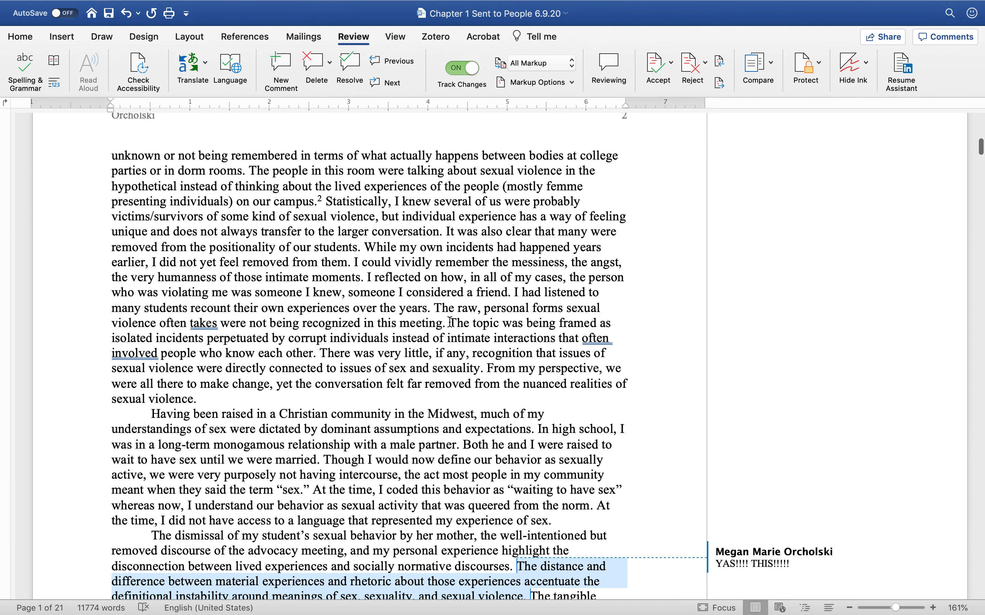
{"action": "left_click_drag", "start_coordinate": [182, 374], "coordinate": [113, 374]}
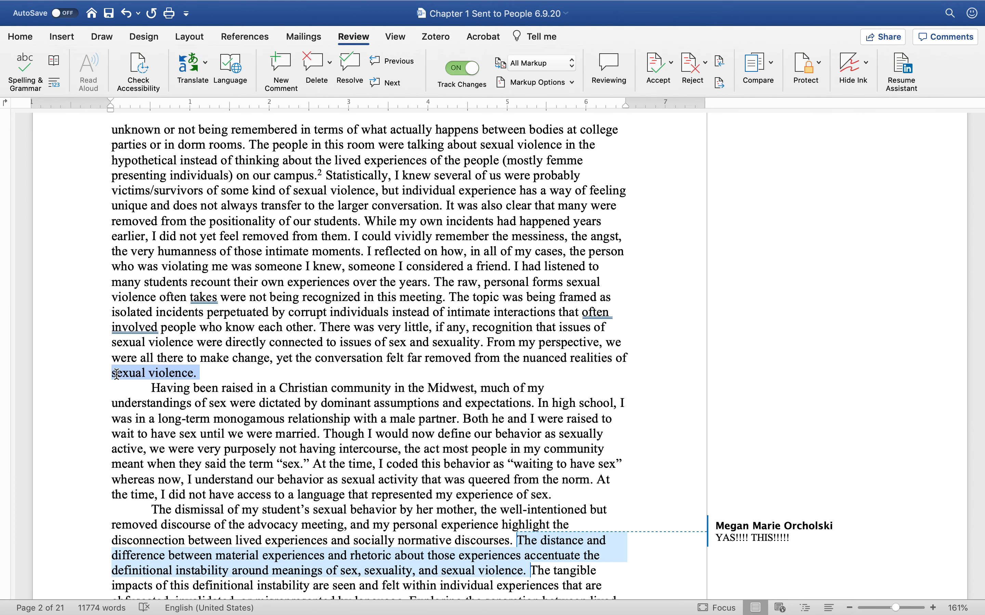
{"action": "left_click", "coordinate": [179, 7]}
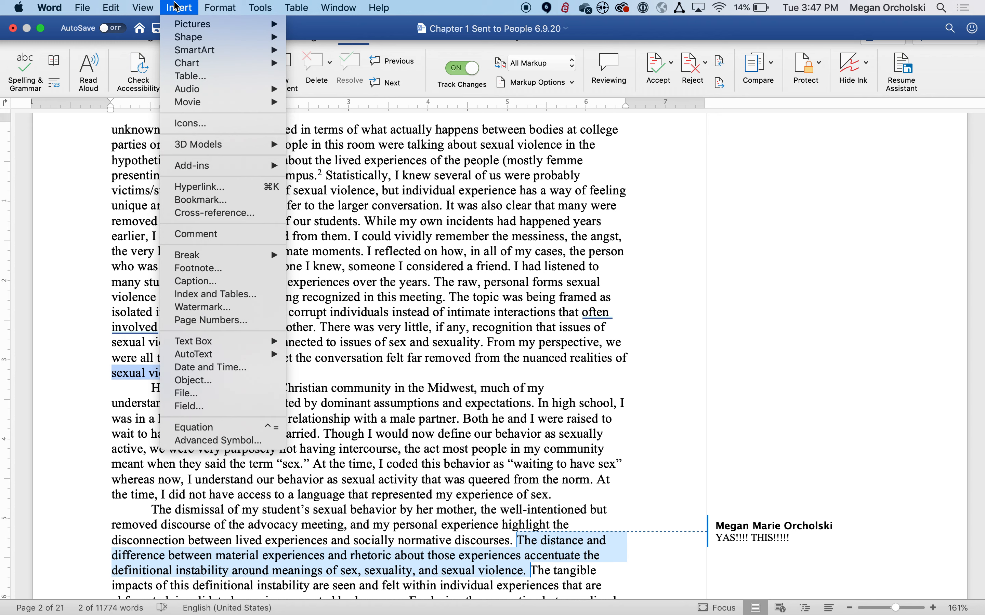
{"action": "left_click", "coordinate": [244, 235]}
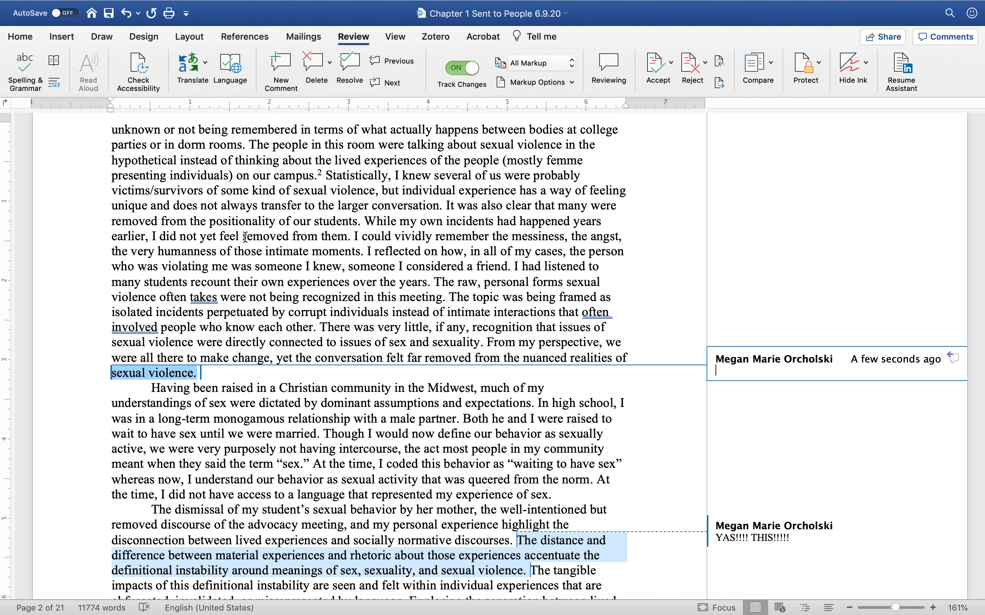
{"action": "type", "text": "I didn't understand this part."}
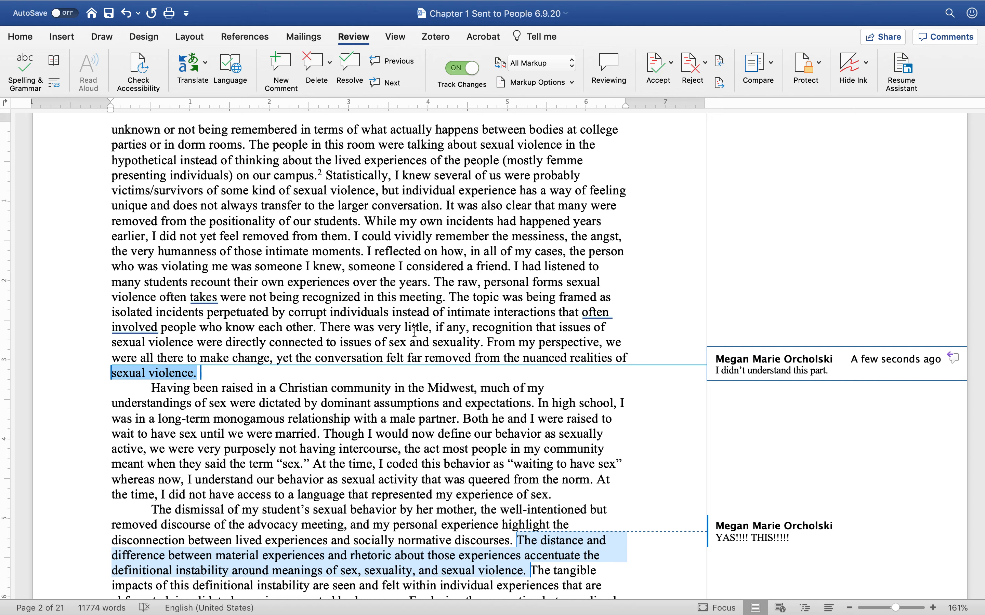
Close the Insert menu unused and select 'between bodies at college' on page 2.
{"action": "scroll", "coordinate": [415, 331], "scroll_direction": "up", "scroll_amount": 5}
{"action": "left_click", "coordinate": [105, 4]}
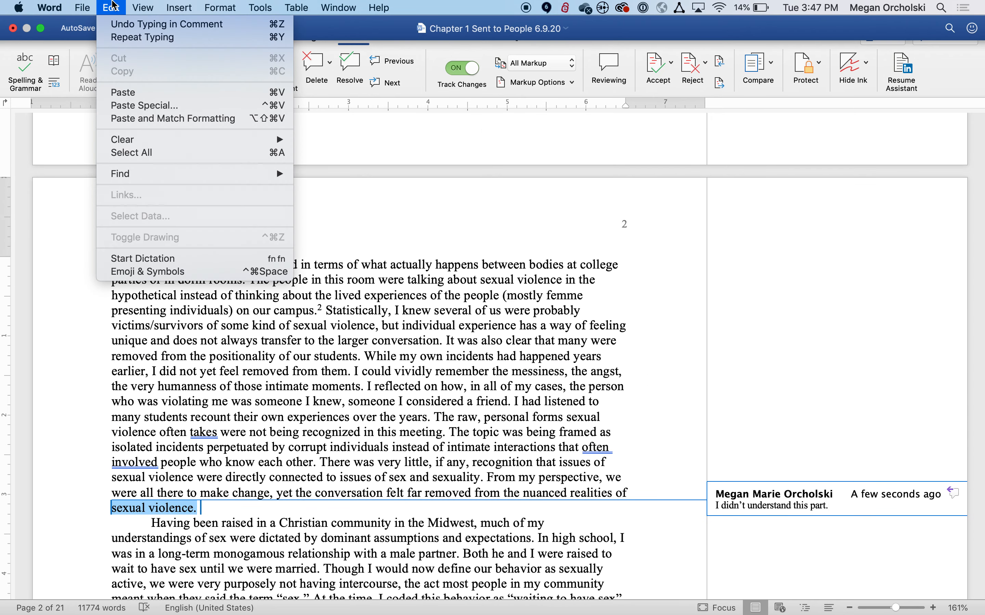
{"action": "mouse_move", "coordinate": [180, 6]}
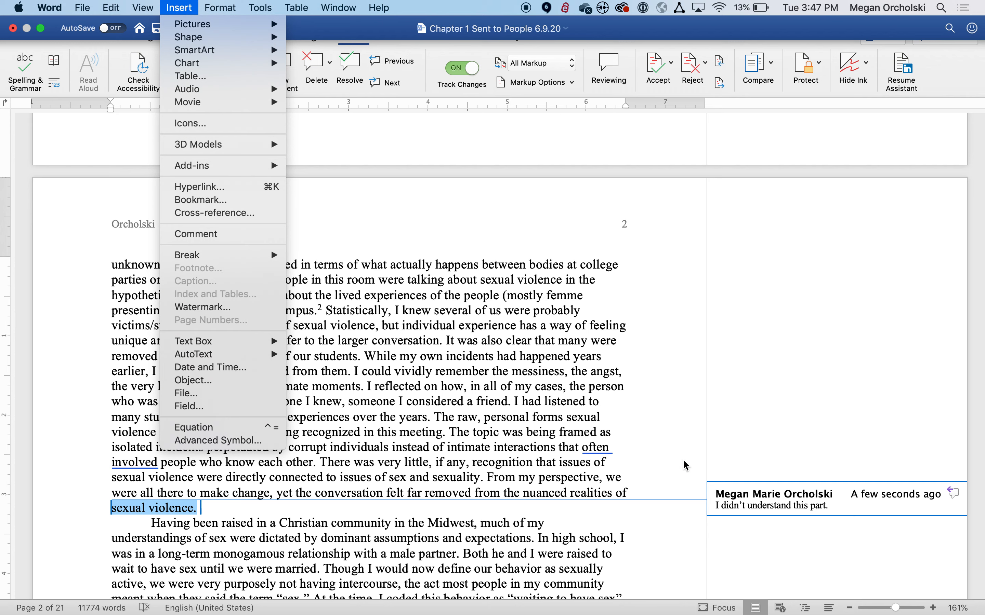
{"action": "left_click", "coordinate": [664, 466]}
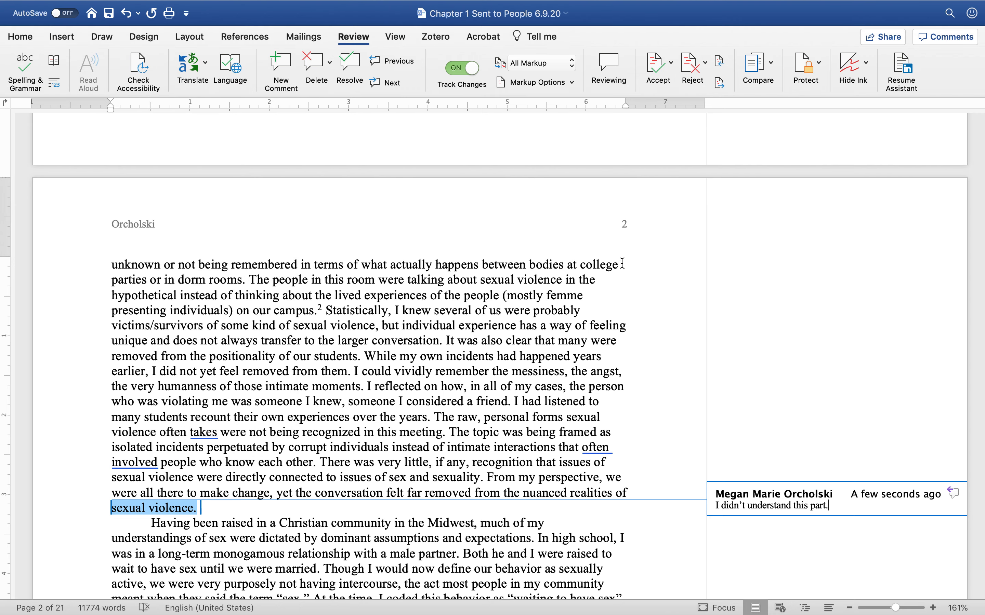
{"action": "left_click_drag", "start_coordinate": [622, 265], "coordinate": [484, 265]}
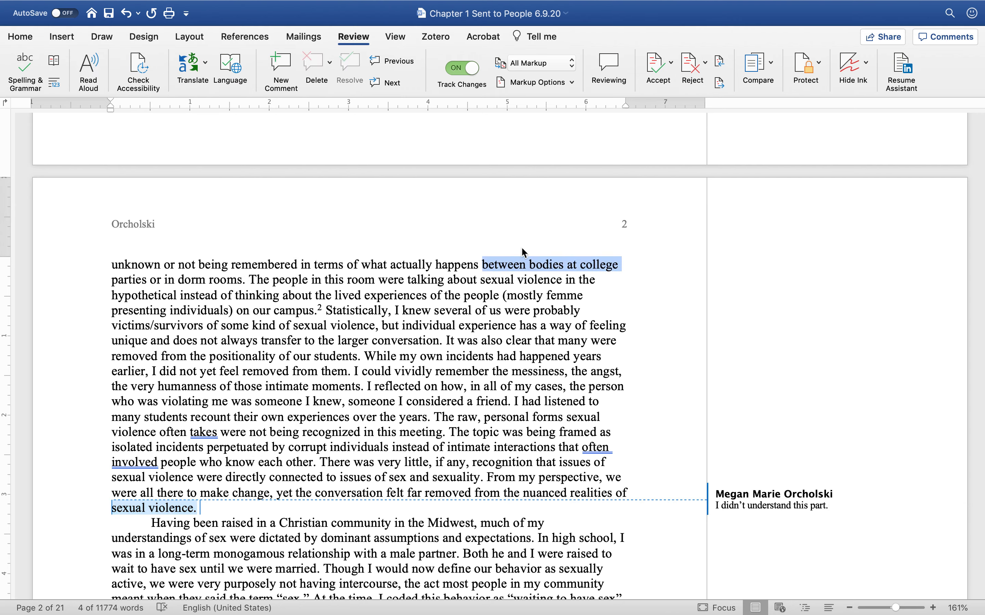
Insert a blank comment on 'between bodies at college' with Cmd+Option+A, clearing a stray letter.
{"action": "key", "text": "super+alt+a"}
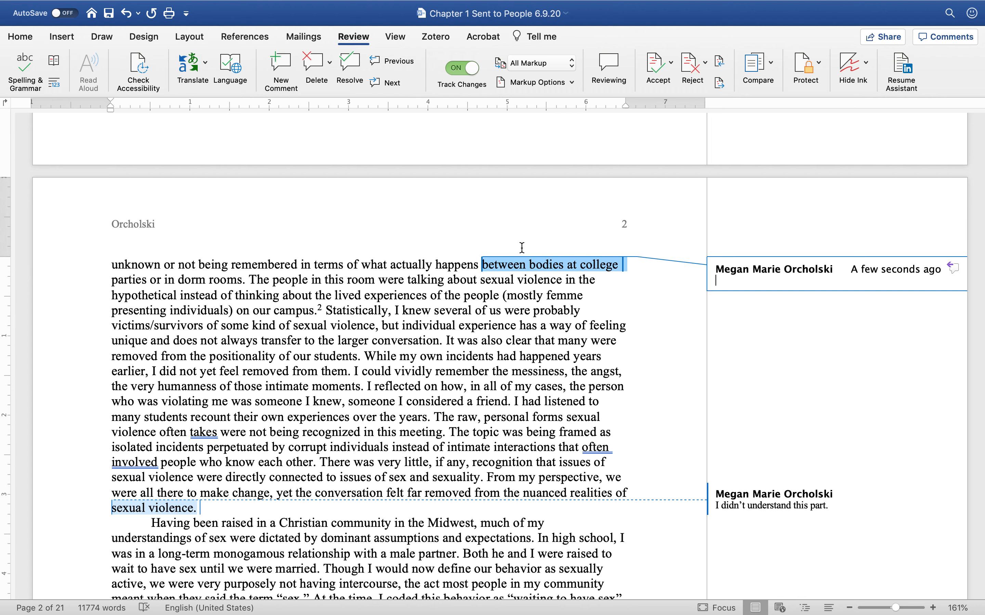
{"action": "type", "text": "a"}
{"action": "key", "text": "BackSpace"}
{"action": "scroll", "coordinate": [522, 383], "scroll_direction": "down", "scroll_amount": 10}
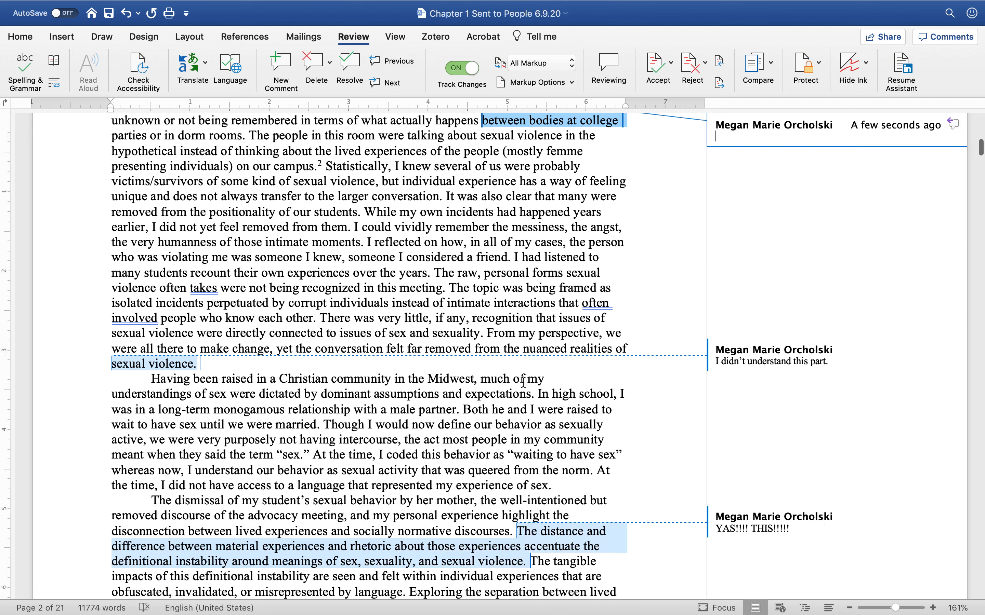
{"action": "scroll", "coordinate": [523, 383], "scroll_direction": "up", "scroll_amount": 12}
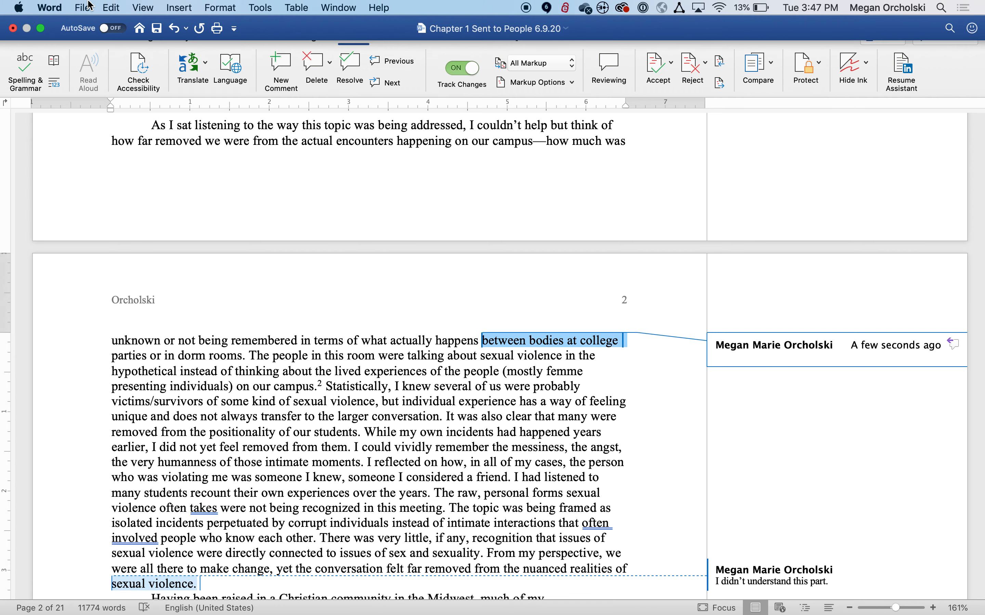
{"action": "left_click", "coordinate": [180, 8]}
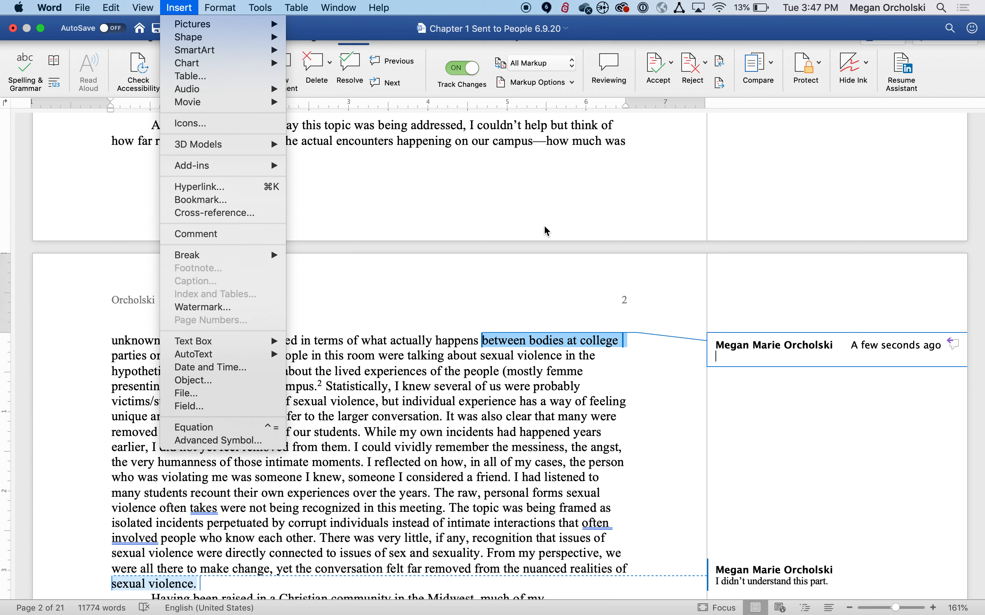
{"action": "left_click", "coordinate": [583, 369]}
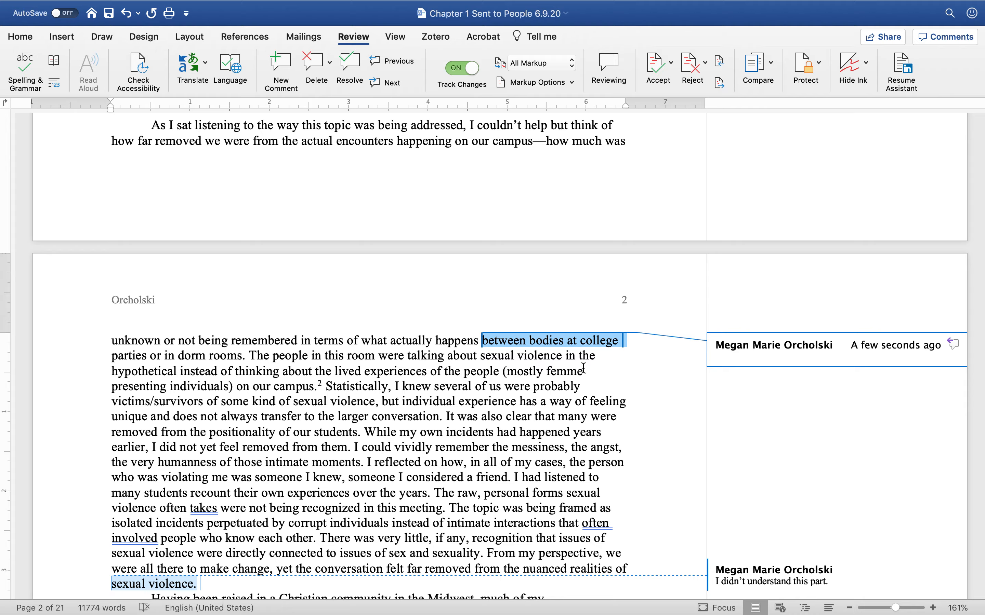
{"action": "scroll", "coordinate": [583, 369], "scroll_direction": "down", "scroll_amount": 20}
{"action": "scroll", "coordinate": [583, 368], "scroll_direction": "up", "scroll_amount": 20}
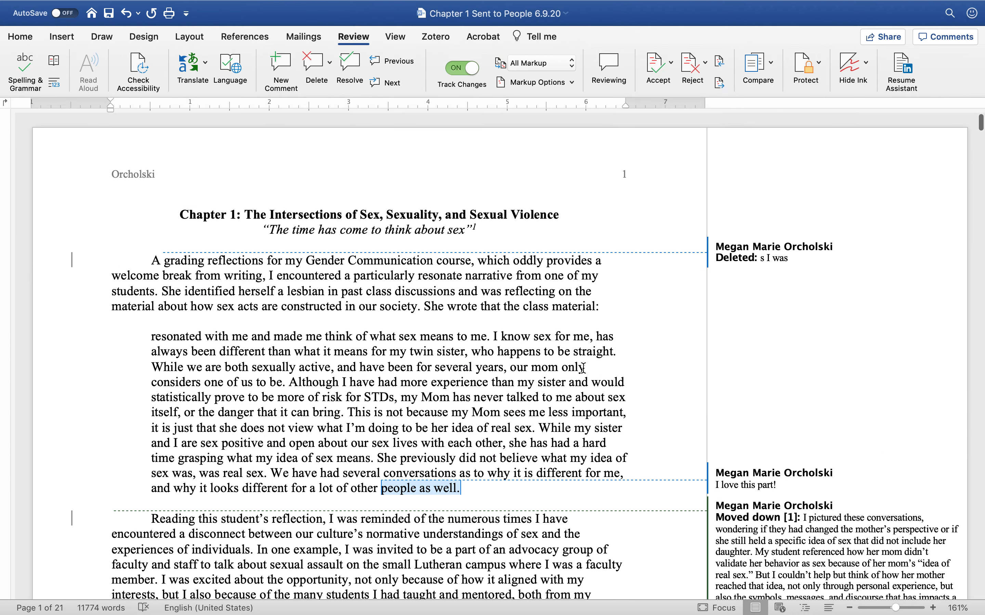
{"action": "scroll", "coordinate": [583, 368], "scroll_direction": "down", "scroll_amount": 20}
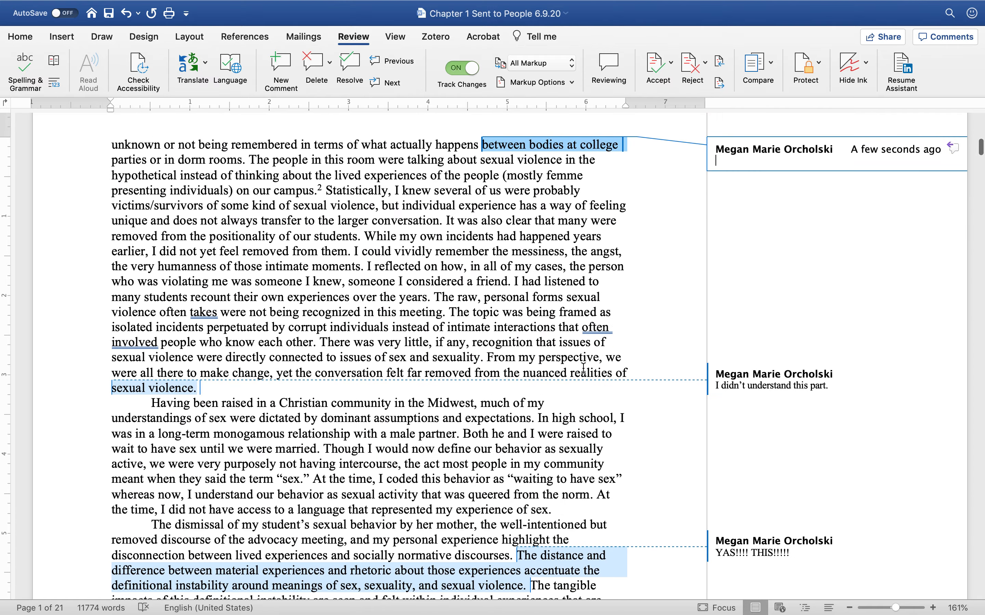
{"action": "scroll", "coordinate": [583, 369], "scroll_direction": "down", "scroll_amount": 15}
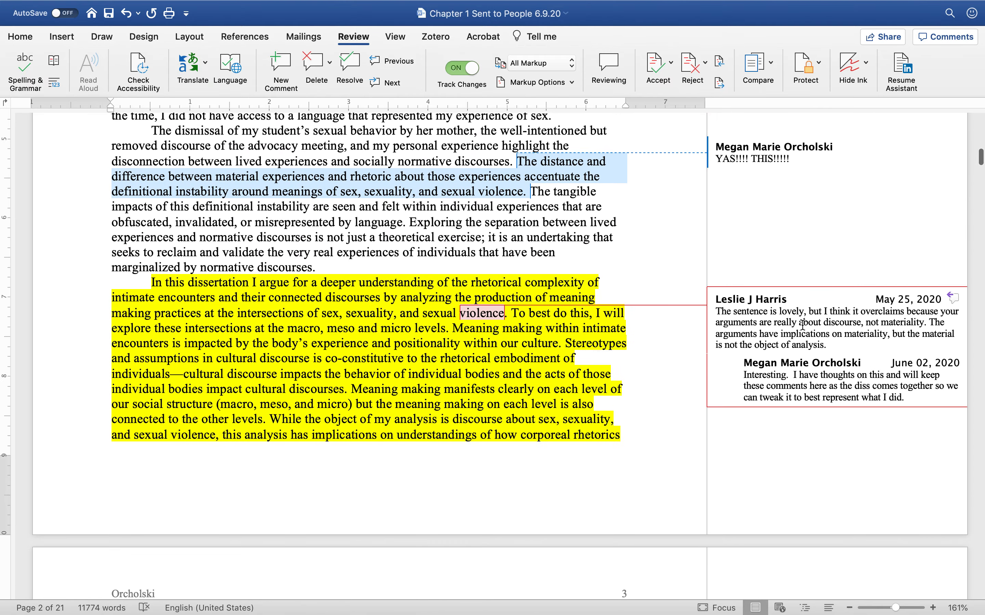
{"action": "scroll", "coordinate": [786, 333], "scroll_direction": "down", "scroll_amount": 10}
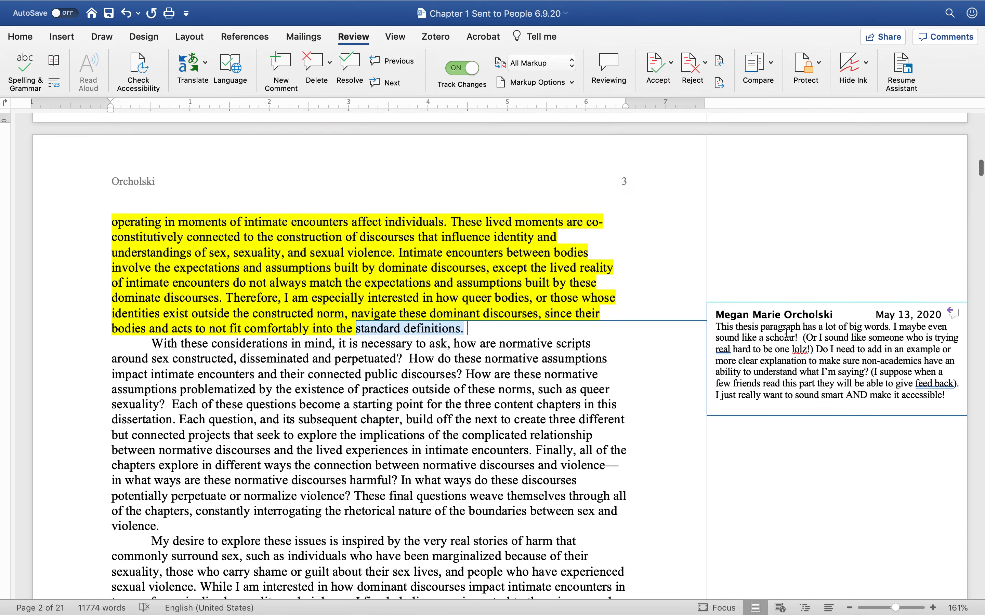
{"action": "scroll", "coordinate": [786, 330], "scroll_direction": "down", "scroll_amount": 5}
{"action": "scroll", "coordinate": [770, 201], "scroll_direction": "up", "scroll_amount": 5}
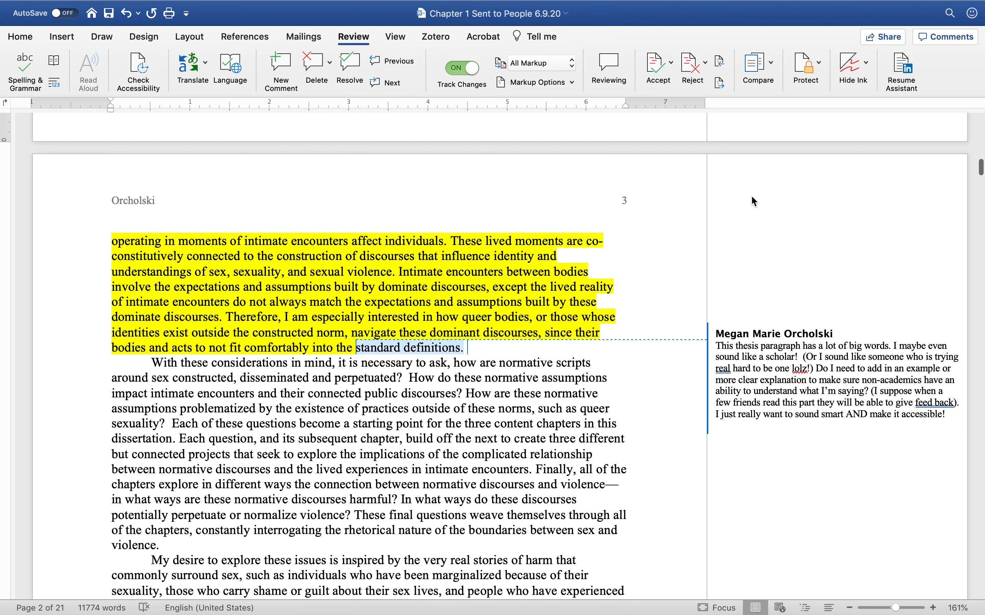
{"action": "scroll", "coordinate": [548, 312], "scroll_direction": "up", "scroll_amount": 5}
{"action": "scroll", "coordinate": [548, 313], "scroll_direction": "down", "scroll_amount": 6}
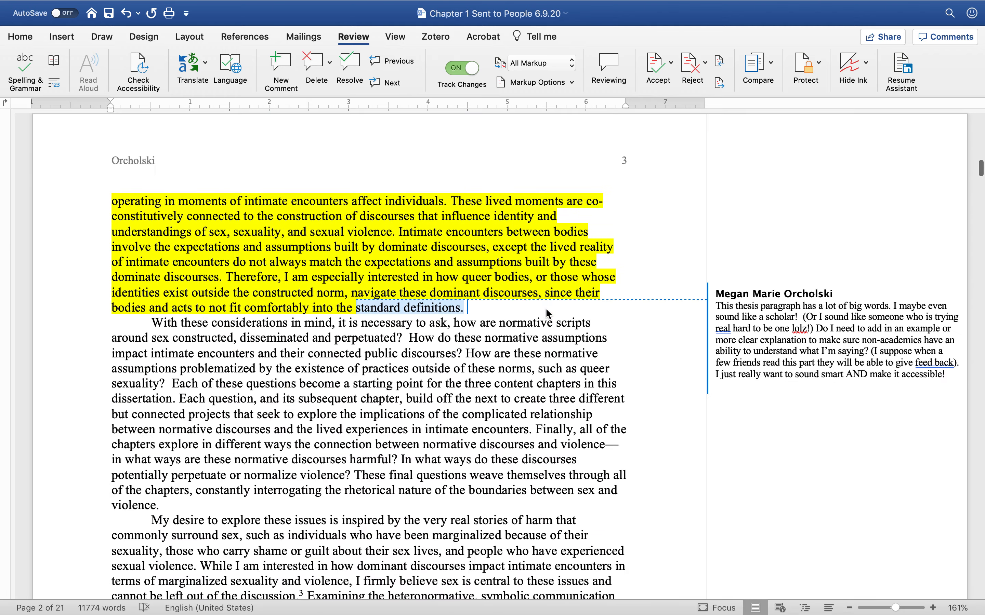
{"action": "scroll", "coordinate": [547, 312], "scroll_direction": "down", "scroll_amount": 2}
{"action": "scroll", "coordinate": [827, 361], "scroll_direction": "down", "scroll_amount": 1}
{"action": "scroll", "coordinate": [826, 361], "scroll_direction": "down", "scroll_amount": 8}
{"action": "scroll", "coordinate": [801, 175], "scroll_direction": "up", "scroll_amount": 8}
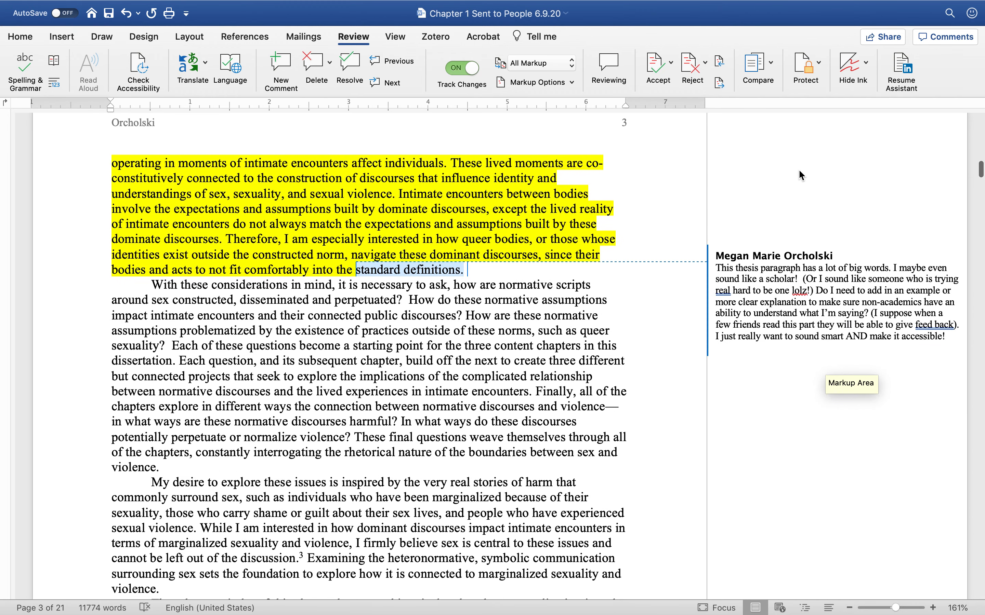
{"action": "mouse_move", "coordinate": [813, 326]}
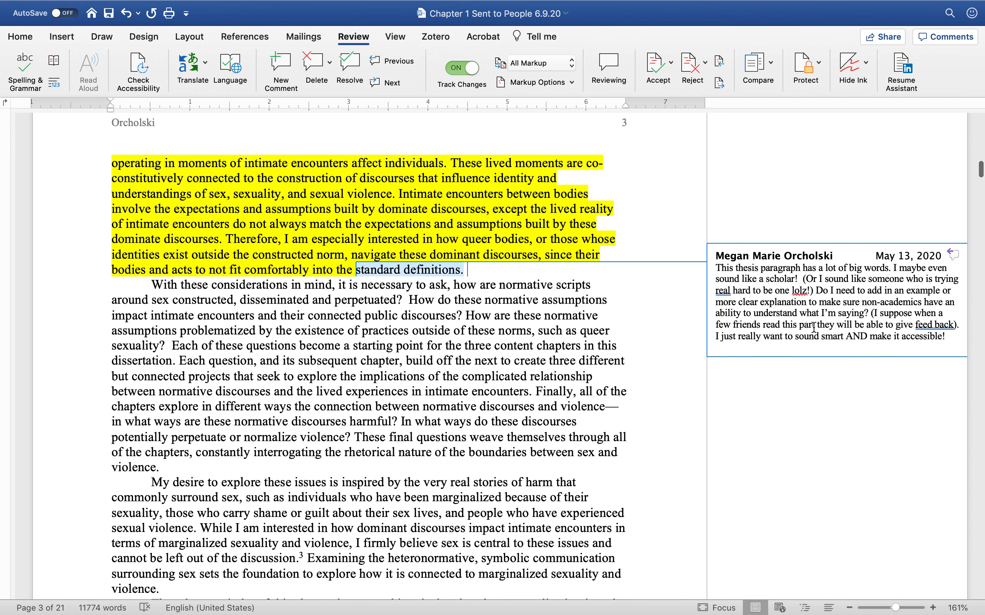
Open a reply on the 'big words' comment, then switch to Mission Control.
{"action": "left_click", "coordinate": [955, 257]}
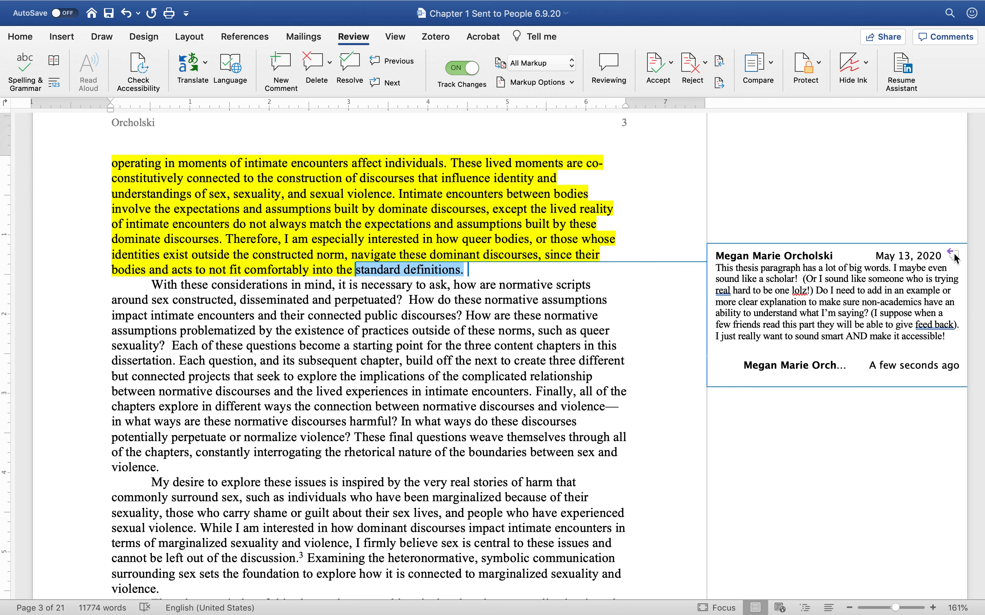
{"action": "scroll", "coordinate": [532, 269], "scroll_direction": "down", "scroll_amount": 10}
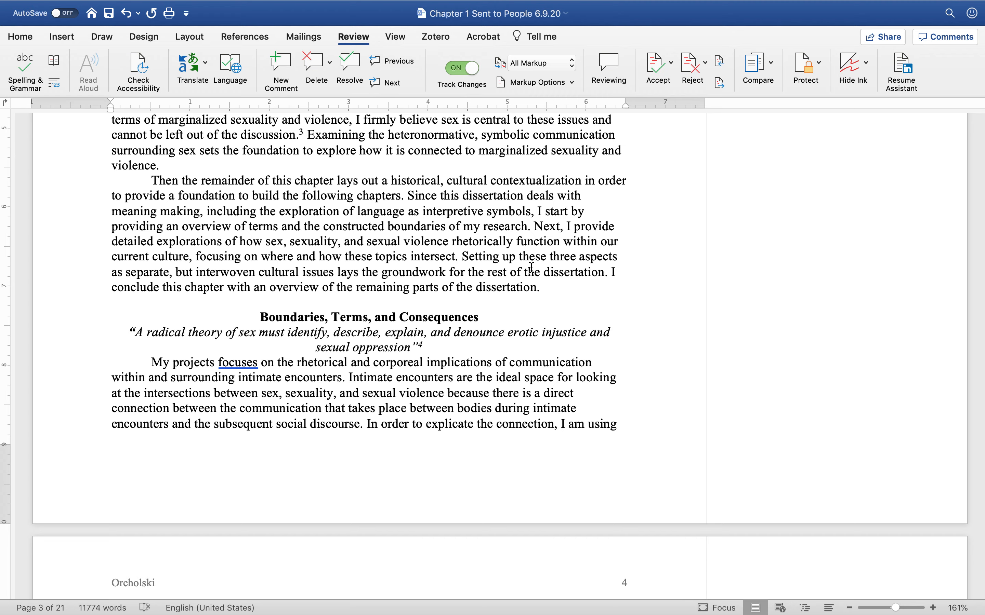
{"action": "scroll", "coordinate": [531, 268], "scroll_direction": "up", "scroll_amount": 12}
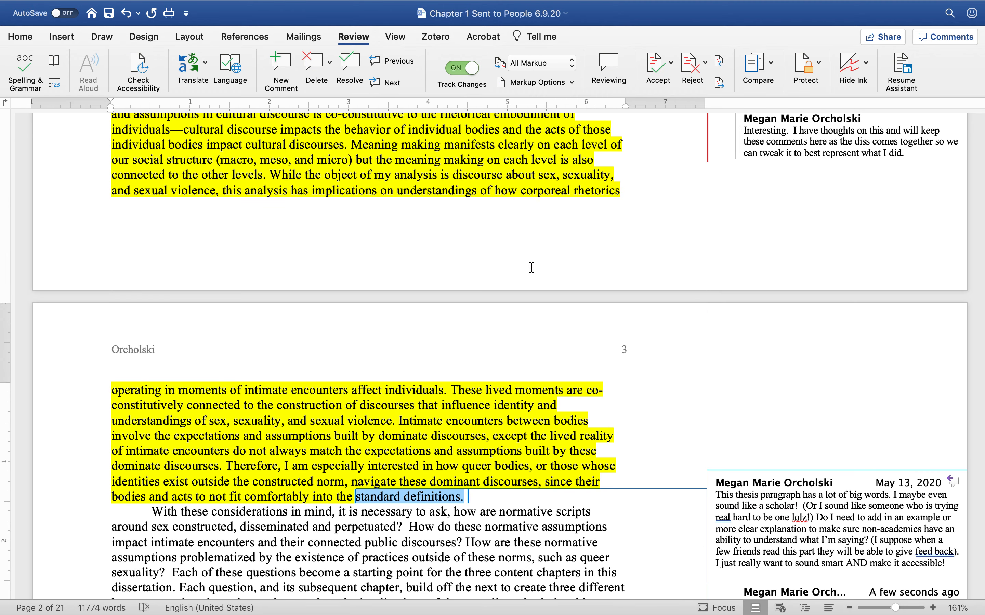
{"action": "scroll", "coordinate": [883, 314], "scroll_direction": "up", "scroll_amount": 10}
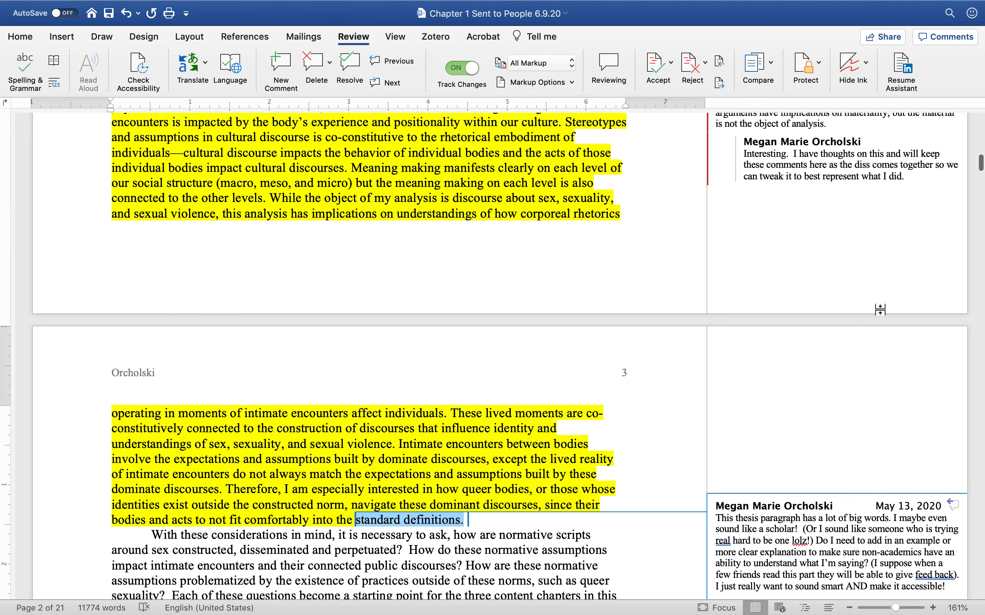
{"action": "key", "text": "ctrl+Up"}
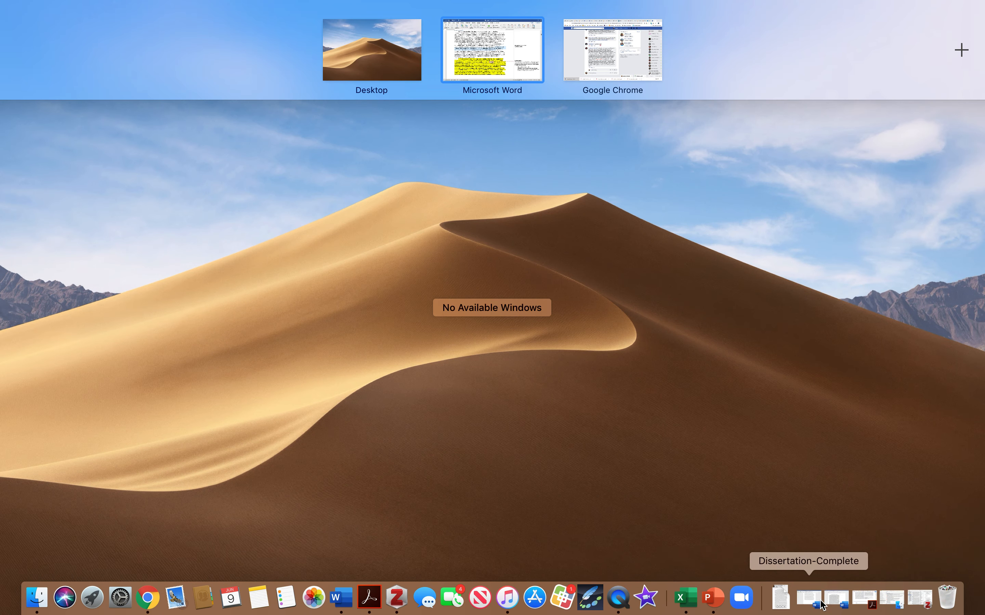
Open the 5.29.20 Chapter 1 feedback file from the Chapter 1 articles Dock stack.
{"action": "left_click", "coordinate": [897, 605]}
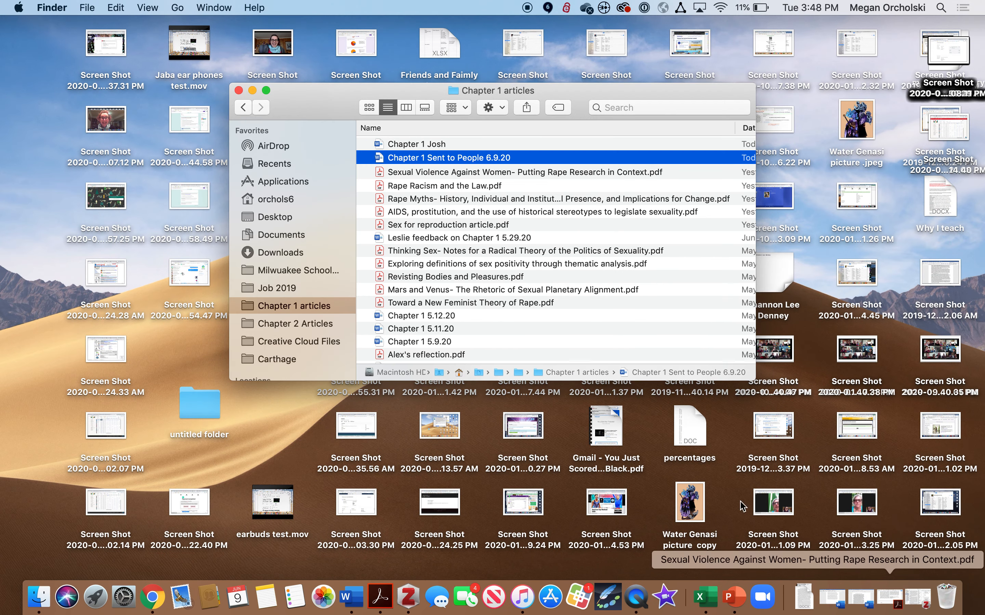
{"action": "double_click", "coordinate": [465, 238]}
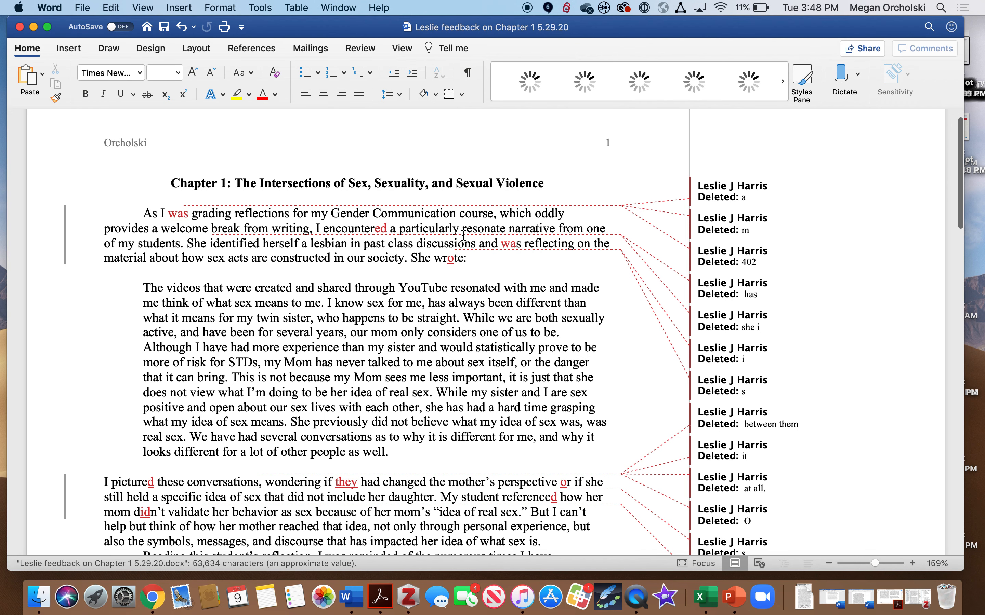
Scroll through the advisor's feedback document and show its Review ribbon tools.
{"action": "scroll", "coordinate": [488, 202], "scroll_direction": "down", "scroll_amount": 12}
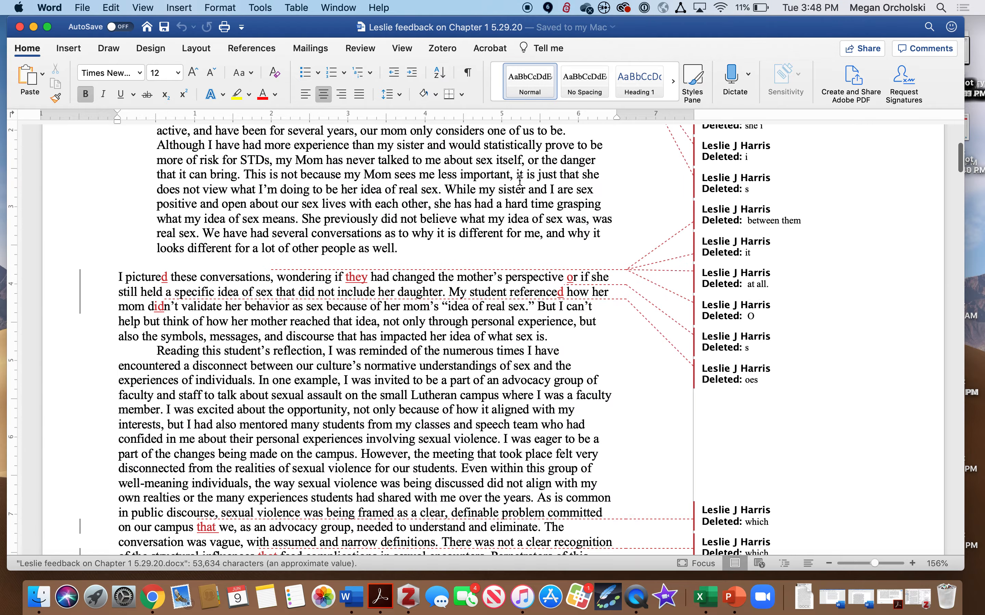
{"action": "scroll", "coordinate": [520, 180], "scroll_direction": "down", "scroll_amount": 15}
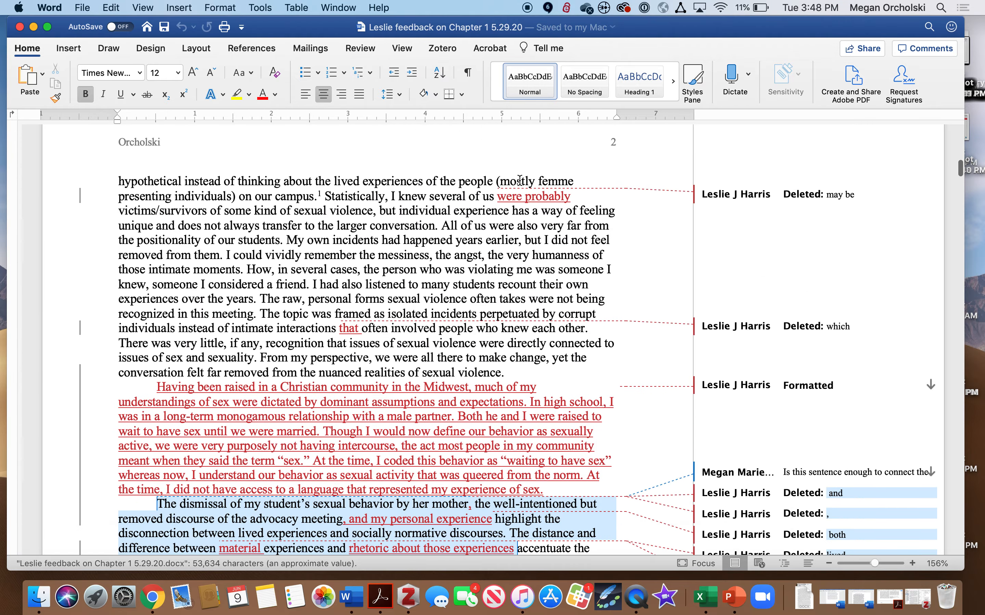
{"action": "scroll", "coordinate": [520, 180], "scroll_direction": "down", "scroll_amount": 8}
{"action": "scroll", "coordinate": [520, 183], "scroll_direction": "up", "scroll_amount": 20}
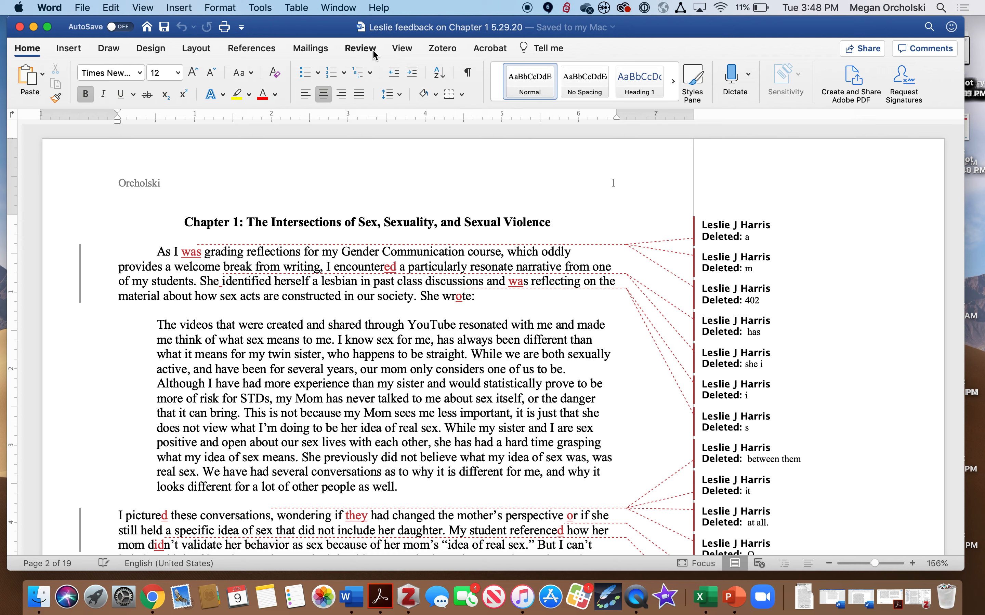
{"action": "left_click", "coordinate": [360, 48]}
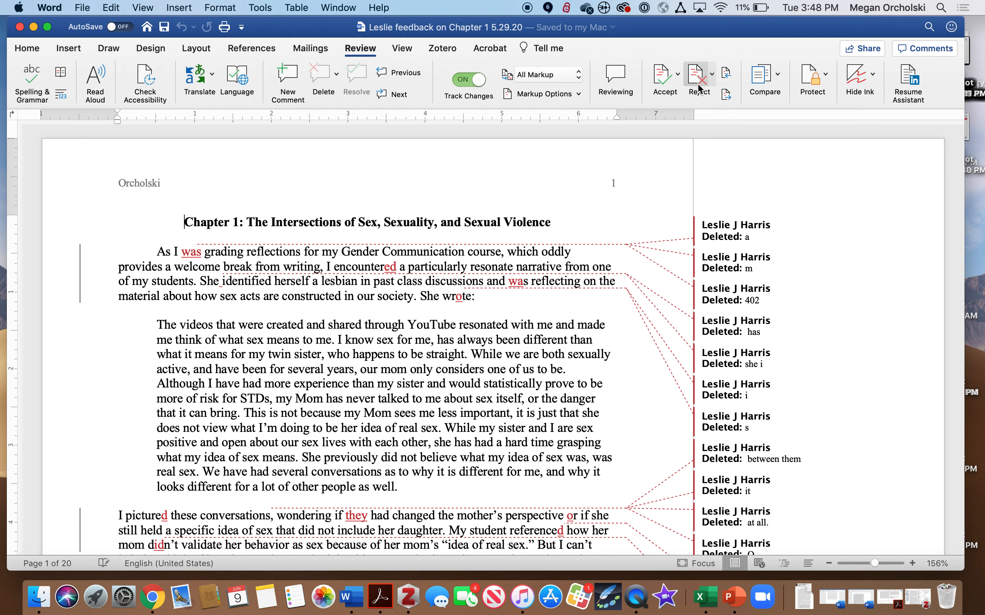
{"action": "left_click", "coordinate": [539, 76]}
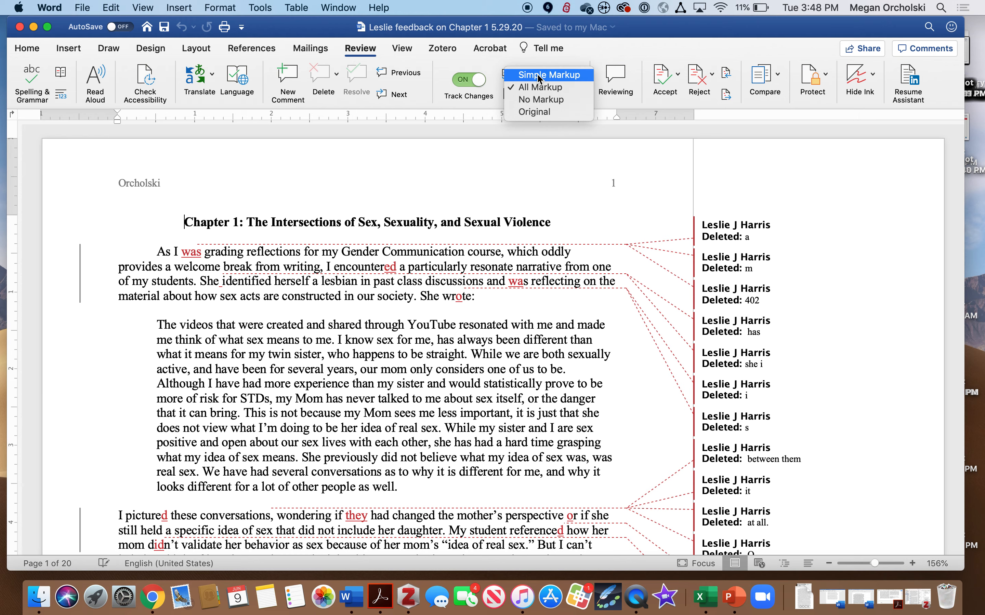
{"action": "left_click", "coordinate": [540, 99]}
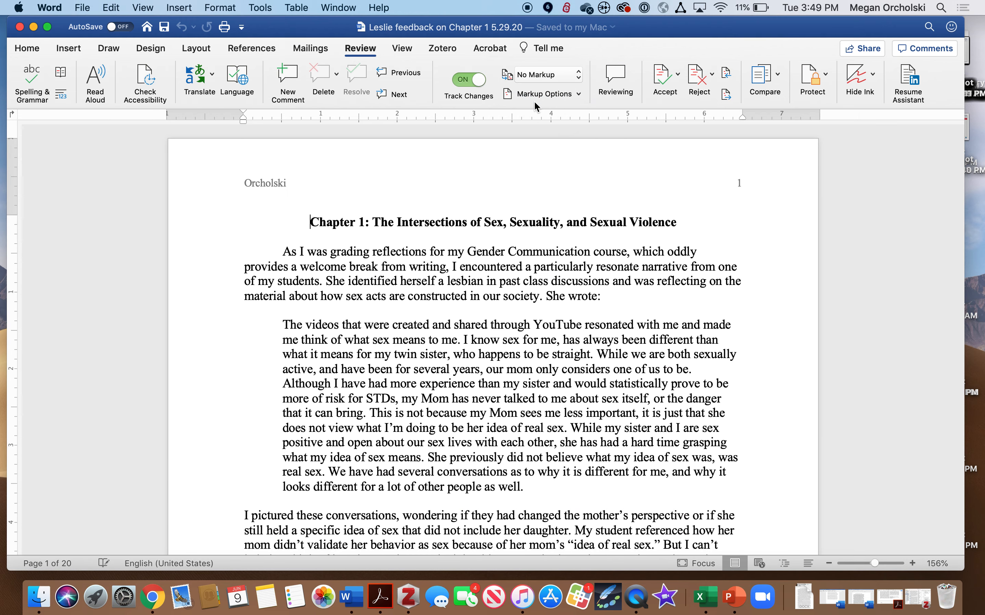
{"action": "left_click", "coordinate": [561, 76]}
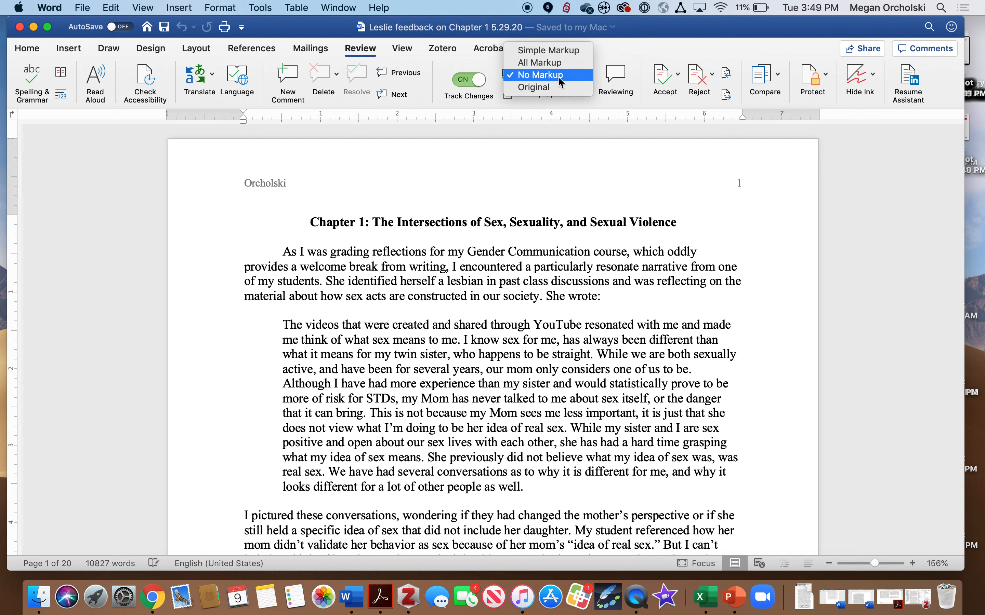
{"action": "left_click", "coordinate": [560, 63]}
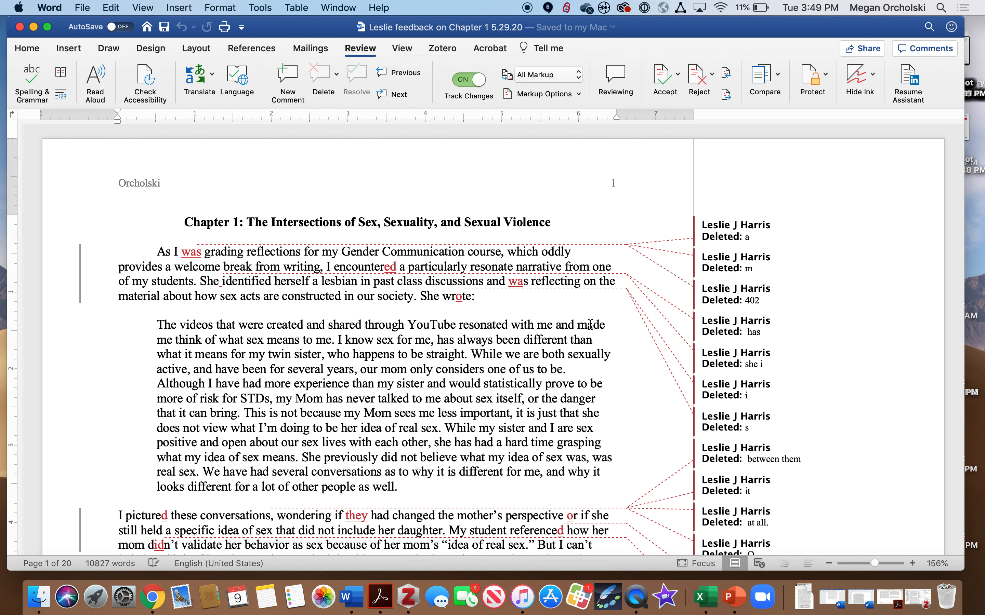
{"action": "scroll", "coordinate": [559, 259], "scroll_direction": "up", "scroll_amount": 1}
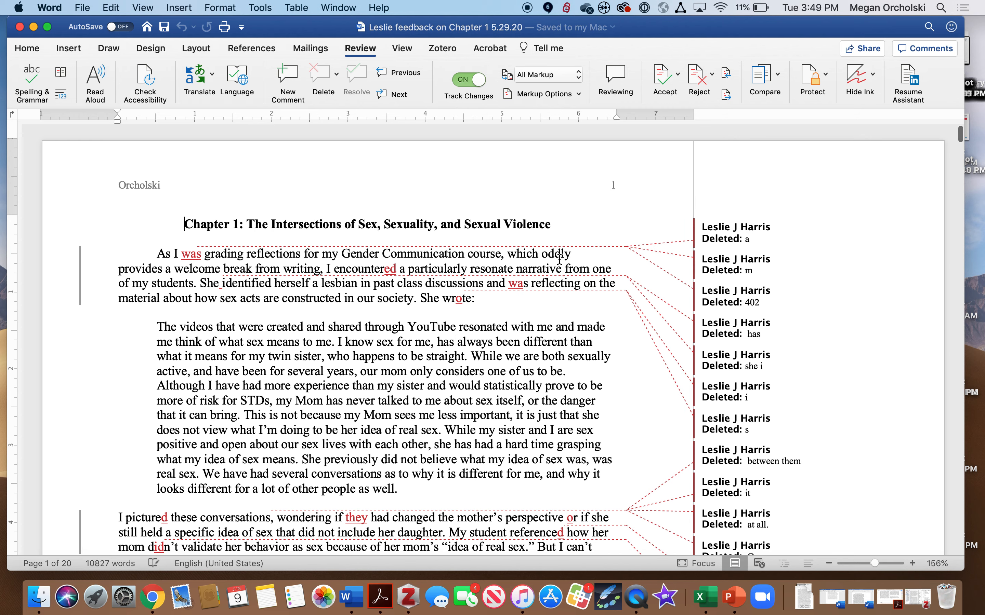
{"action": "scroll", "coordinate": [559, 258], "scroll_direction": "down", "scroll_amount": 1}
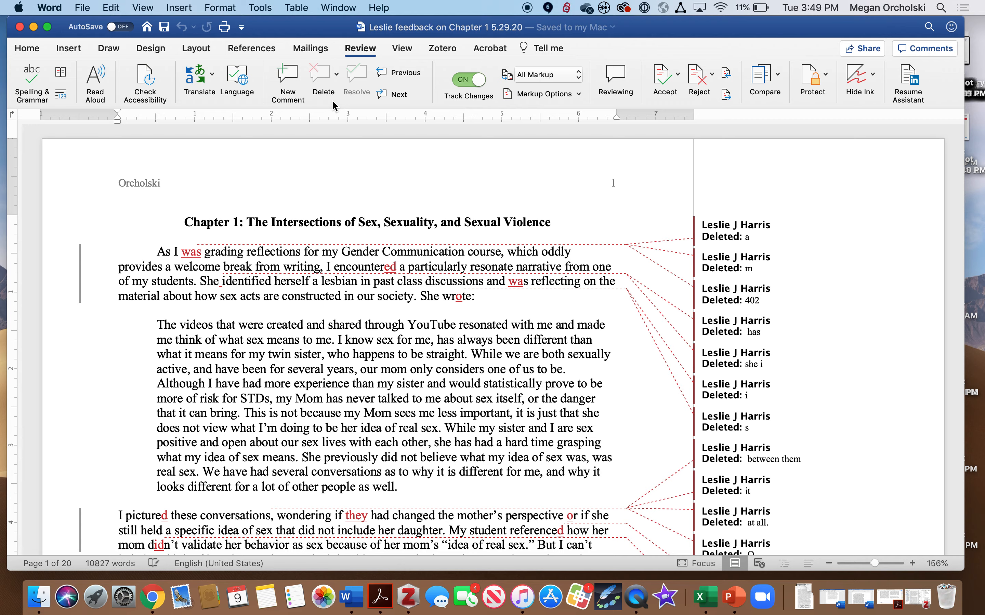
{"action": "key", "text": "ctrl+Up"}
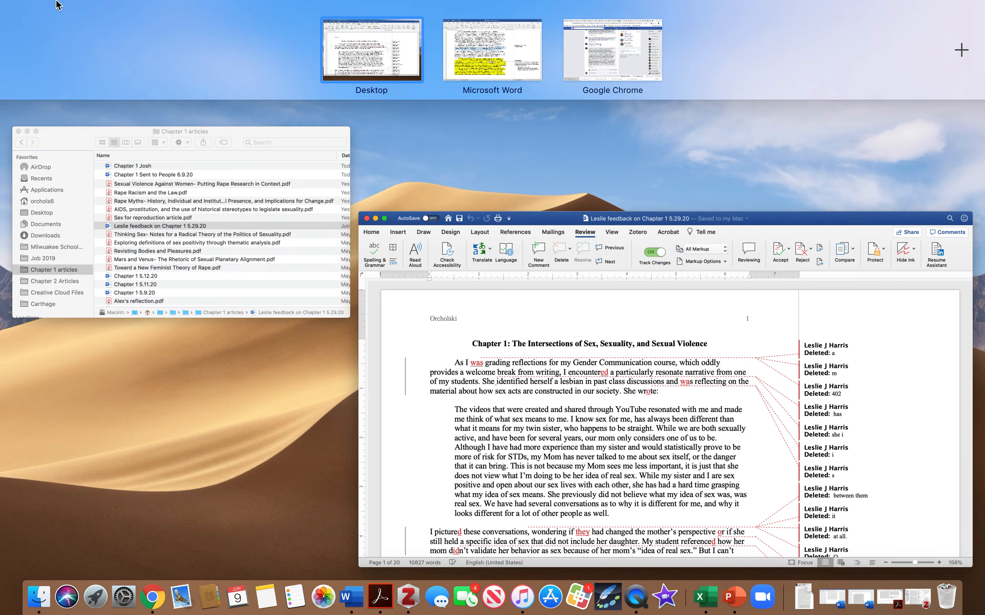
{"action": "key", "text": "ctrl+Up"}
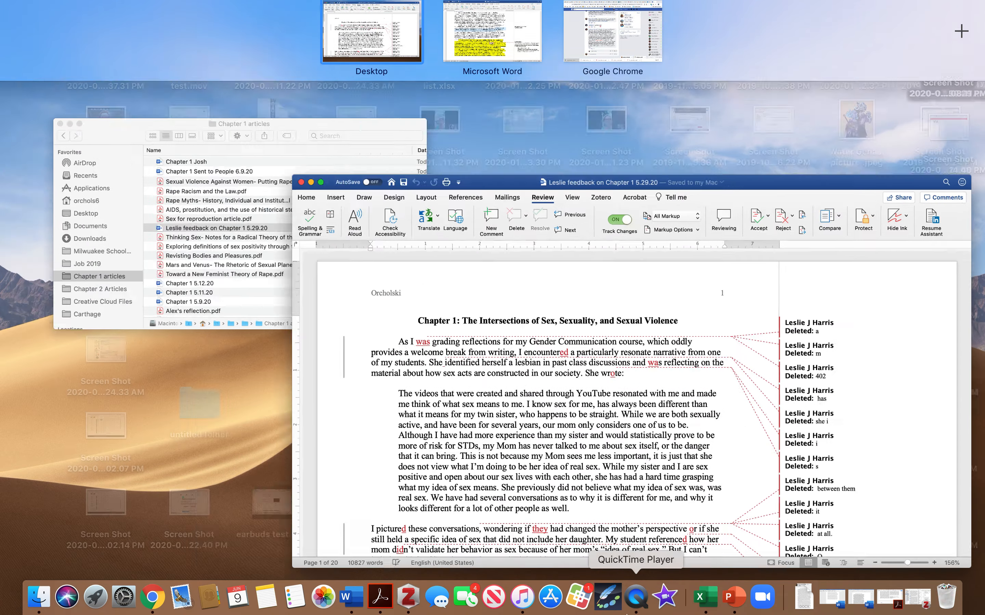